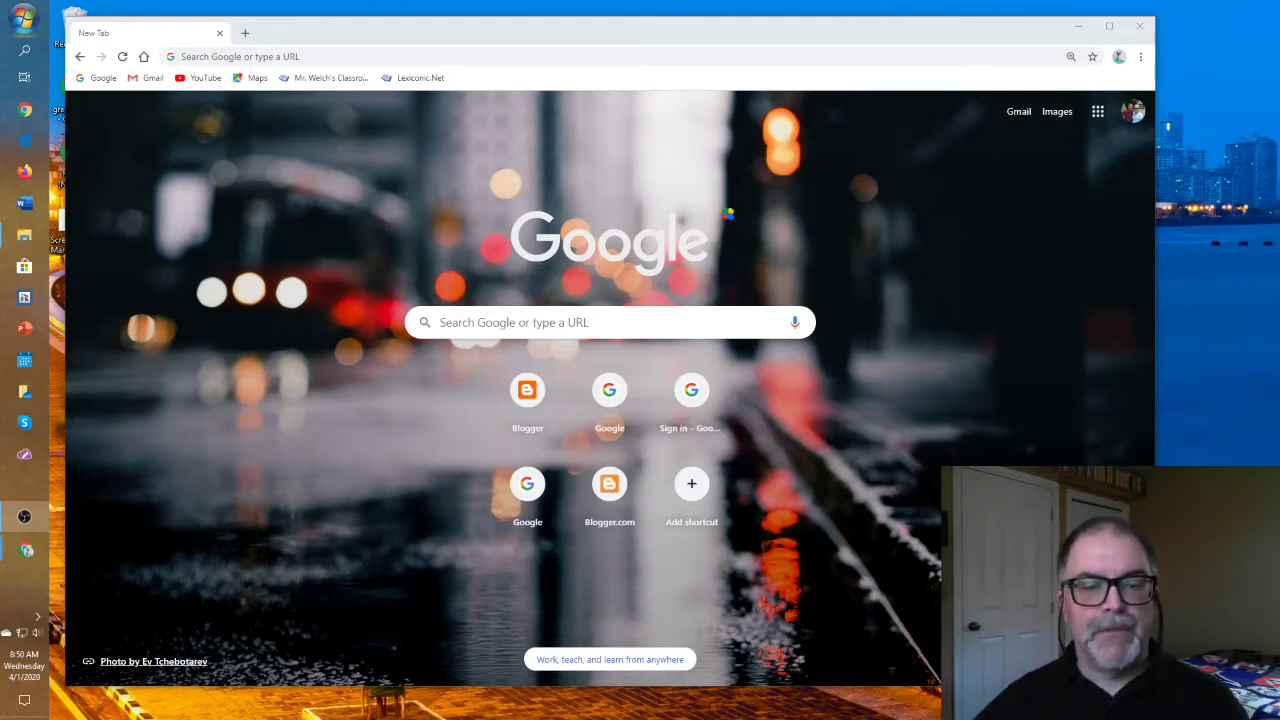
Open the website blogger.com
left_click(456, 324)
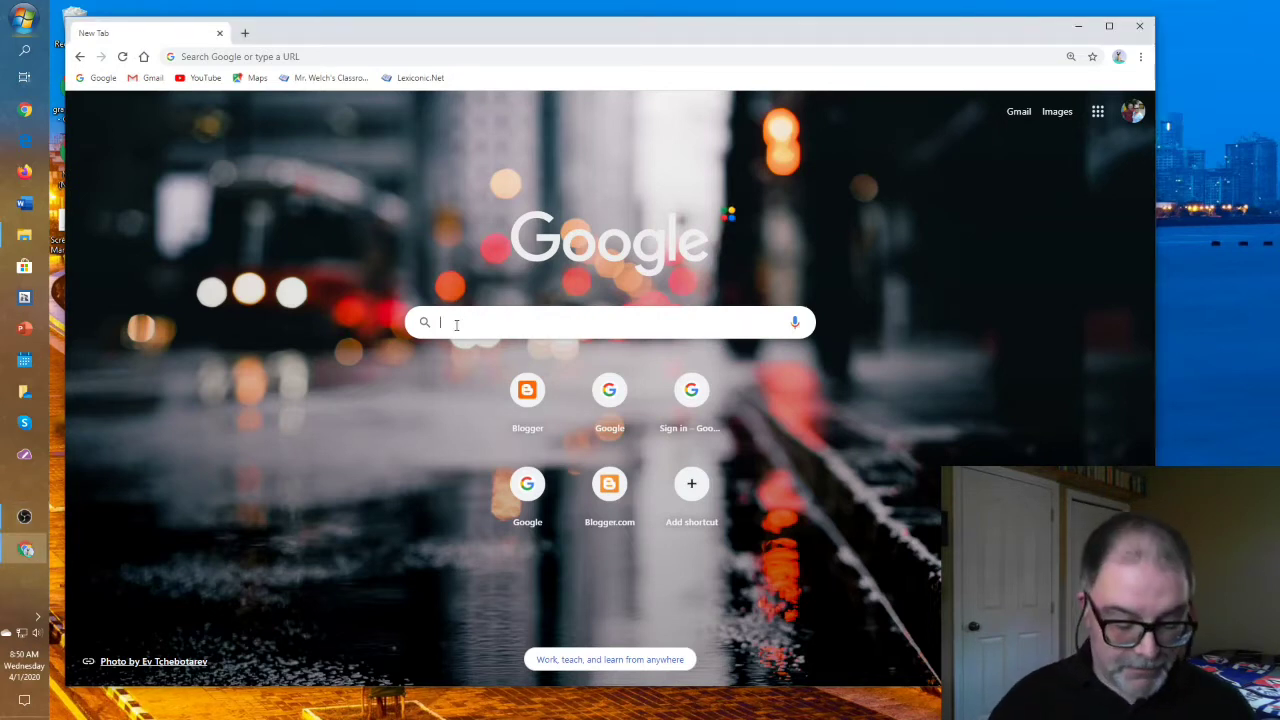
type("blogger")
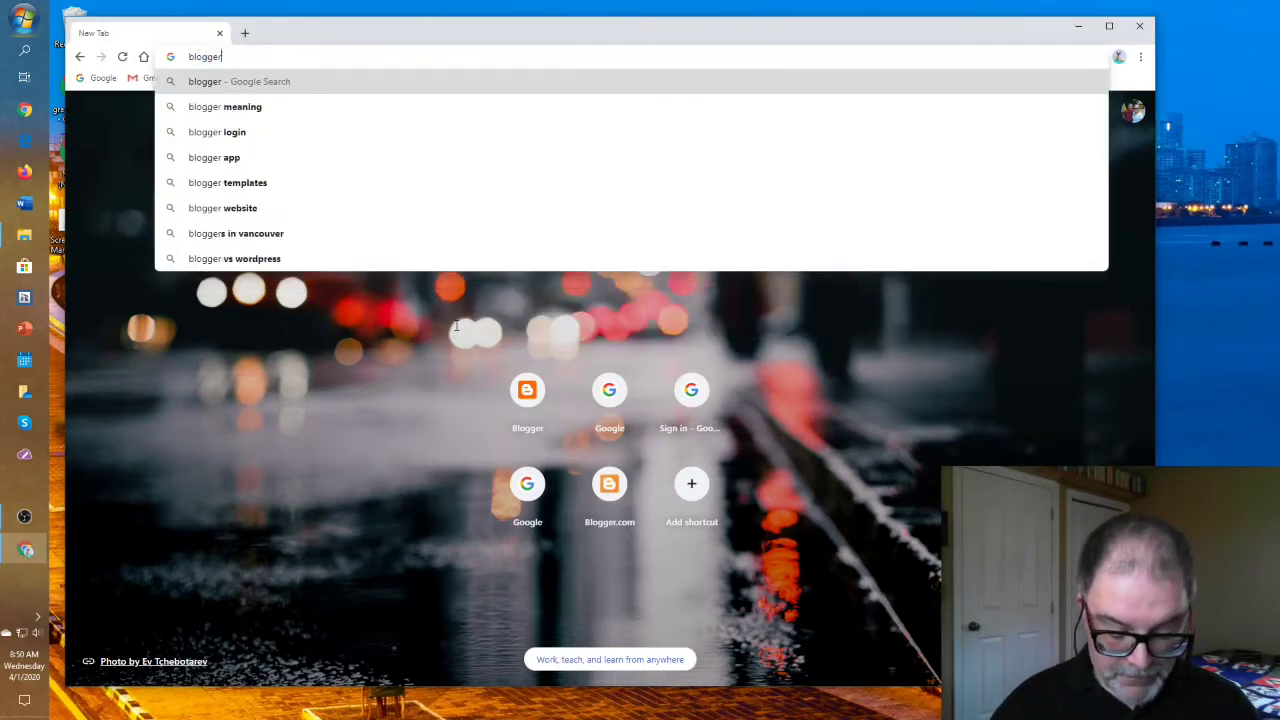
type(".com")
key("Return")
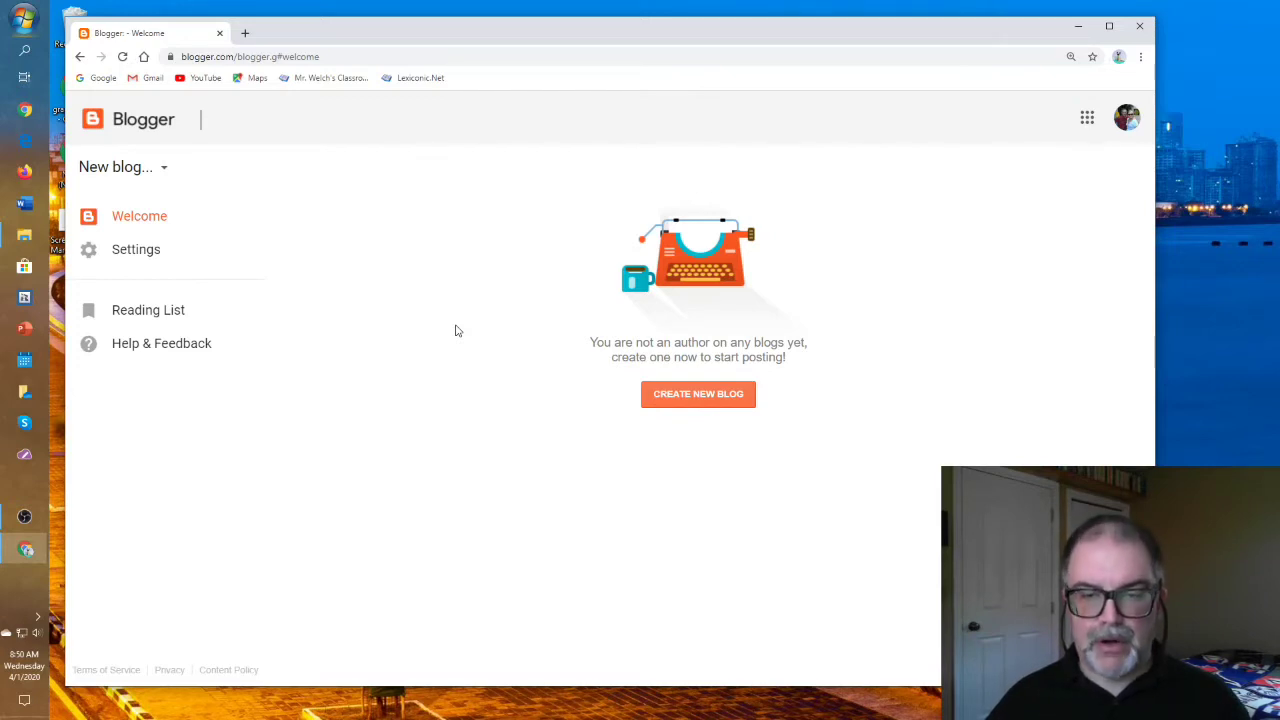
Start creating a new blog and title it with the teacher's name followed by "Schoolhouse"
left_click(680, 399)
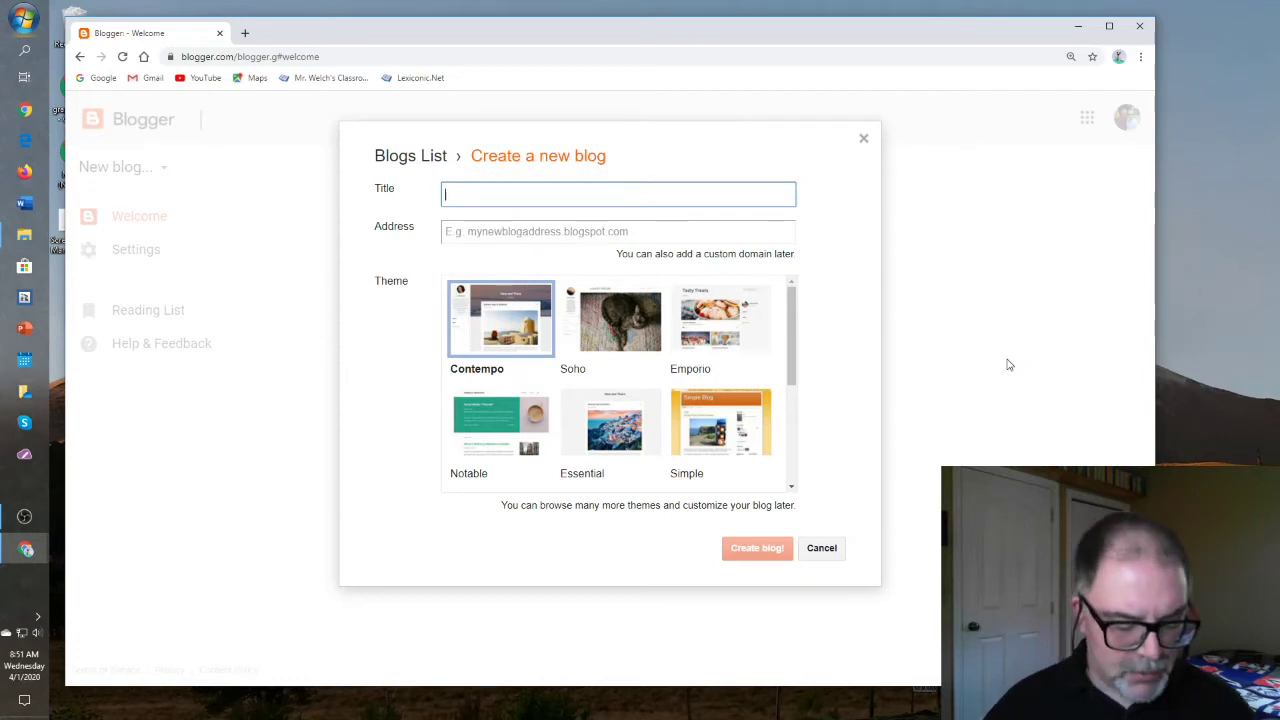
type("Mr. ")
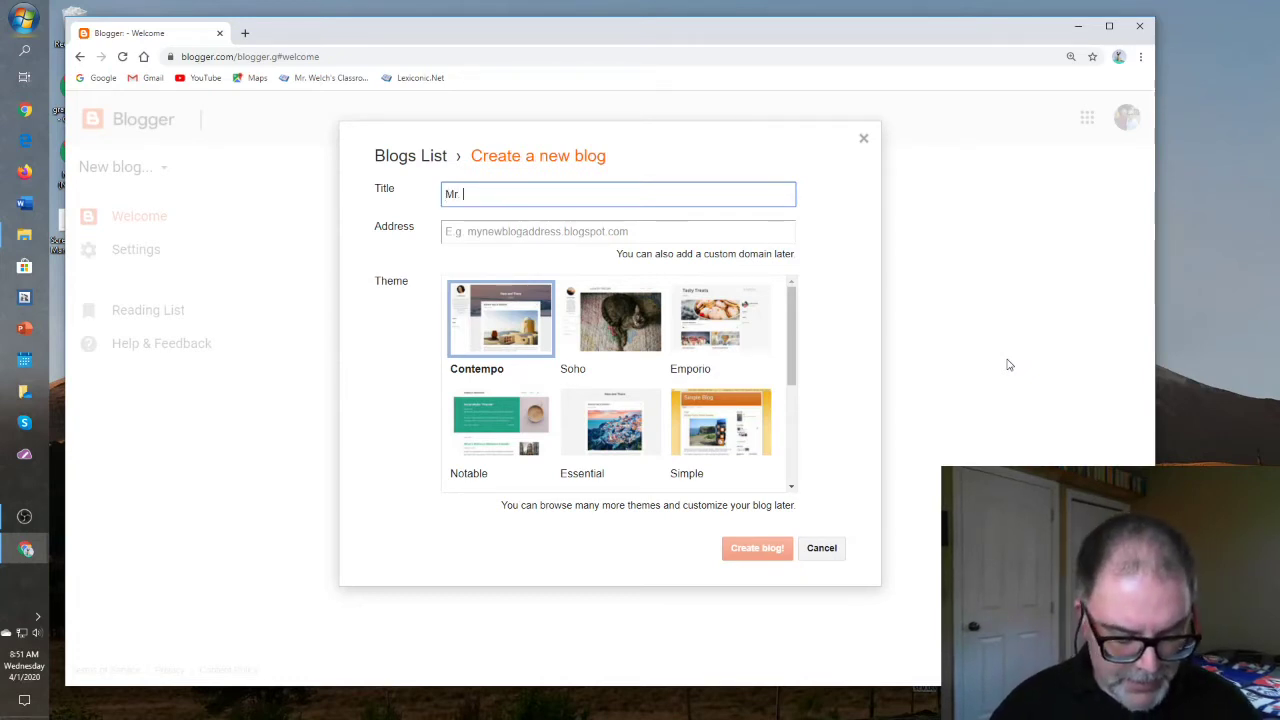
type("Welch's ")
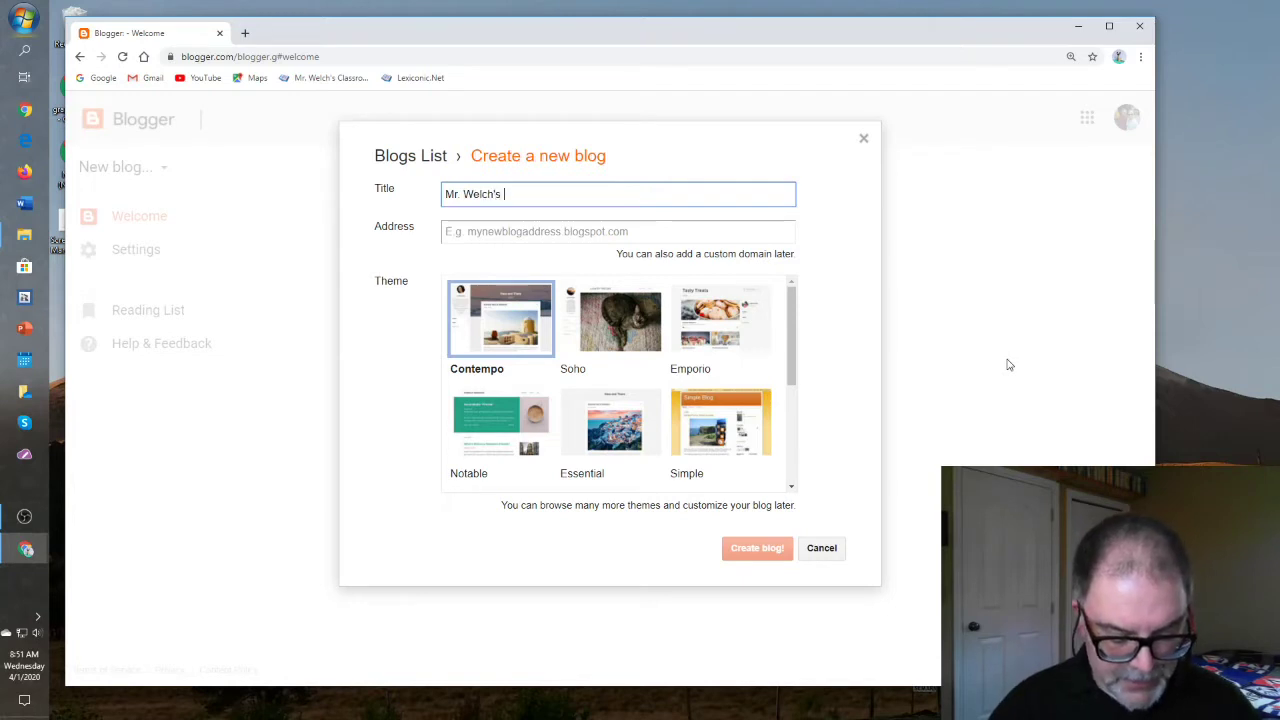
type("School")
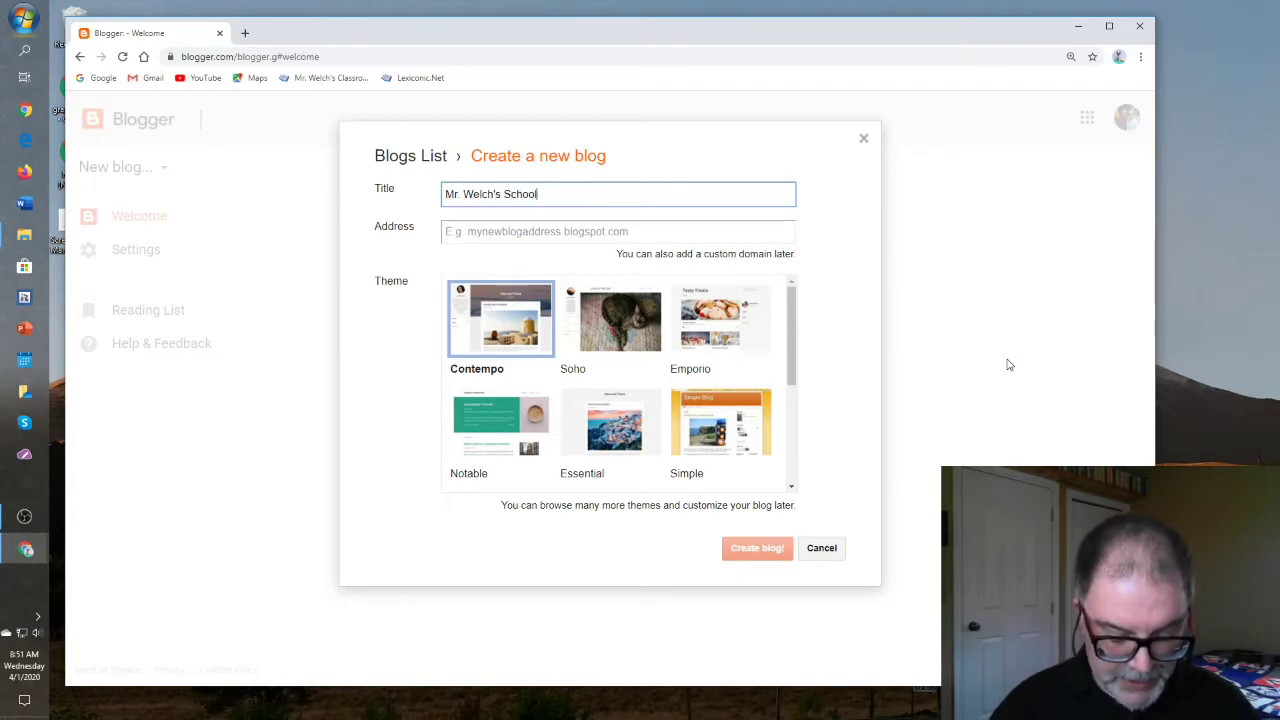
type("house")
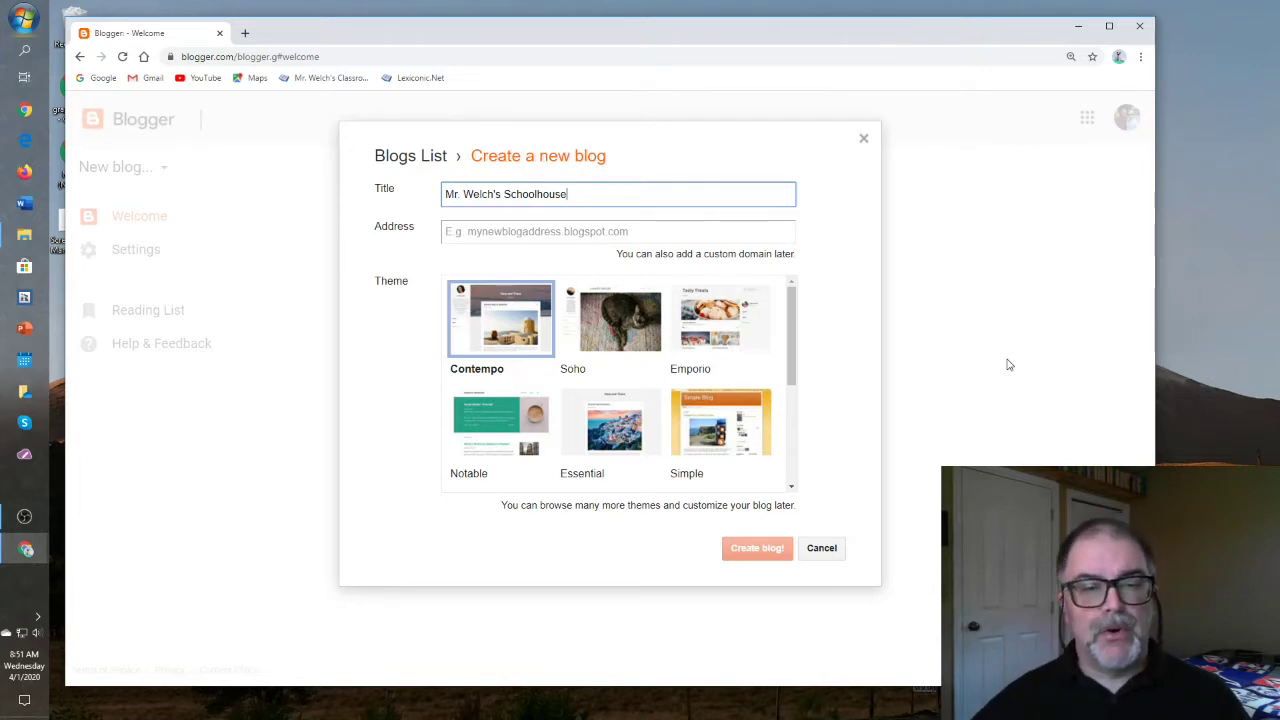
Enter the teacher's name followed by "Schoolhouse", without spaces, as the blog's blogspot.com address
left_click(452, 232)
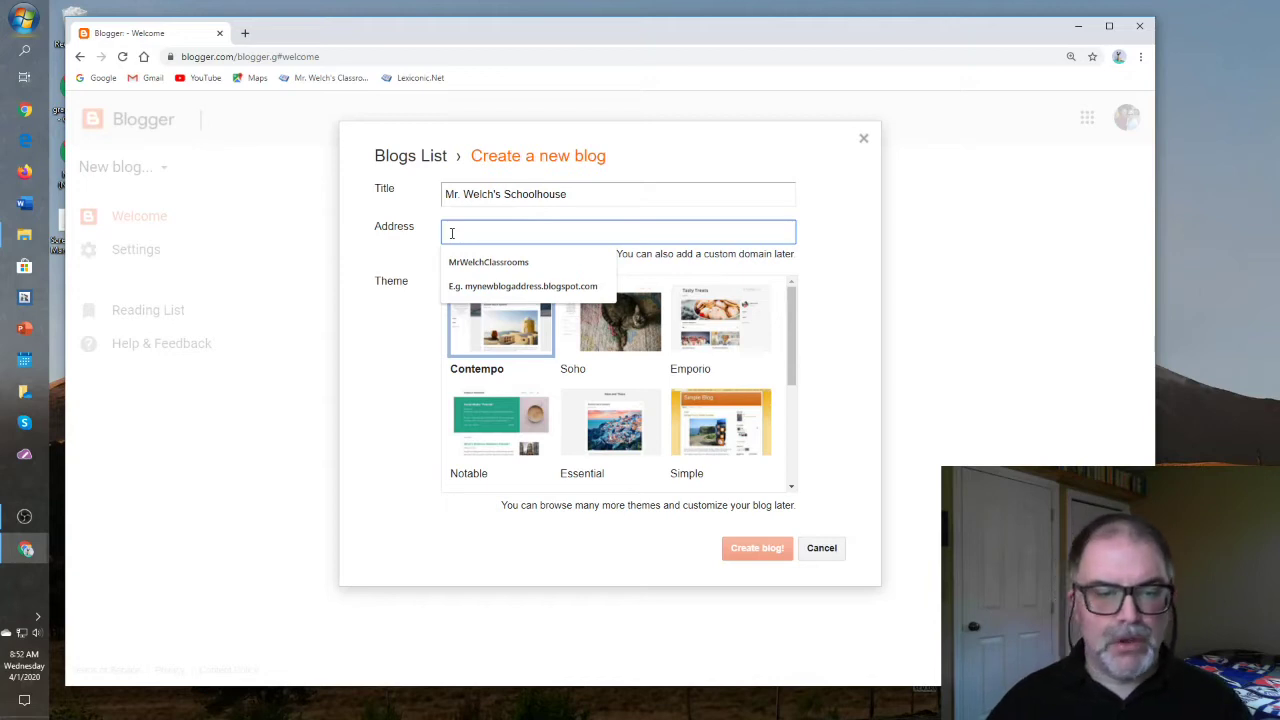
type("Mr")
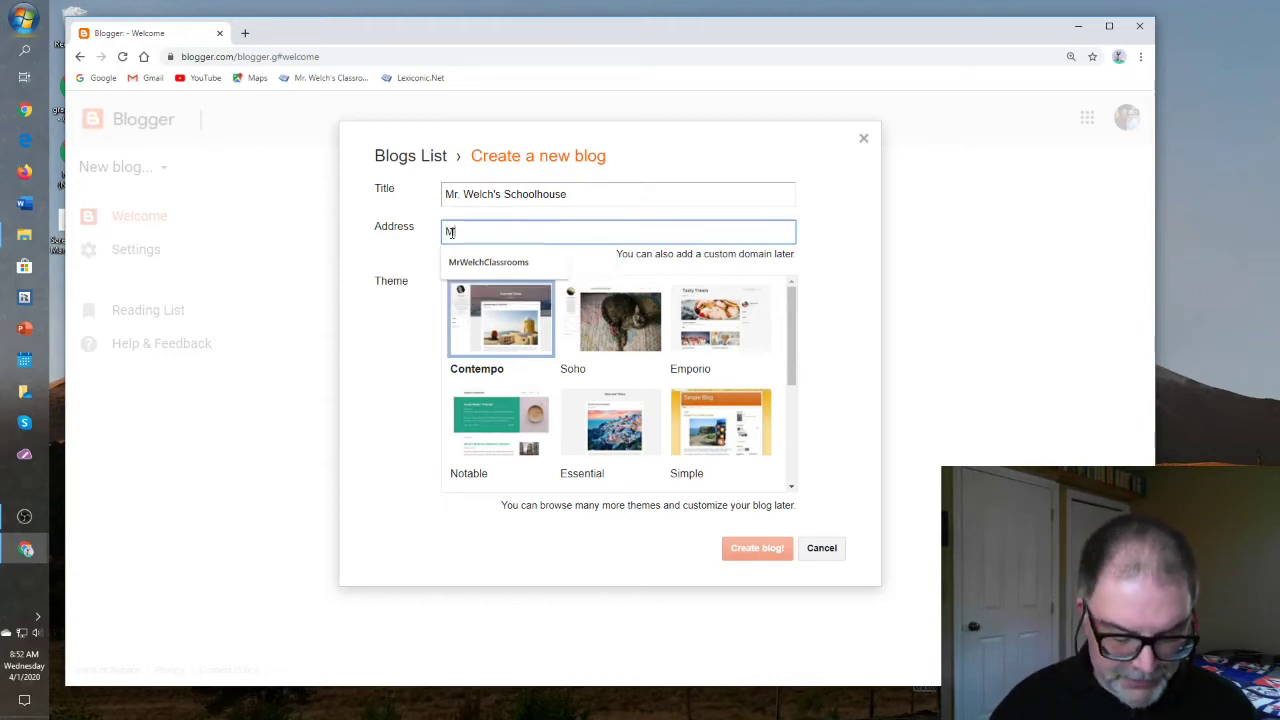
type("W")
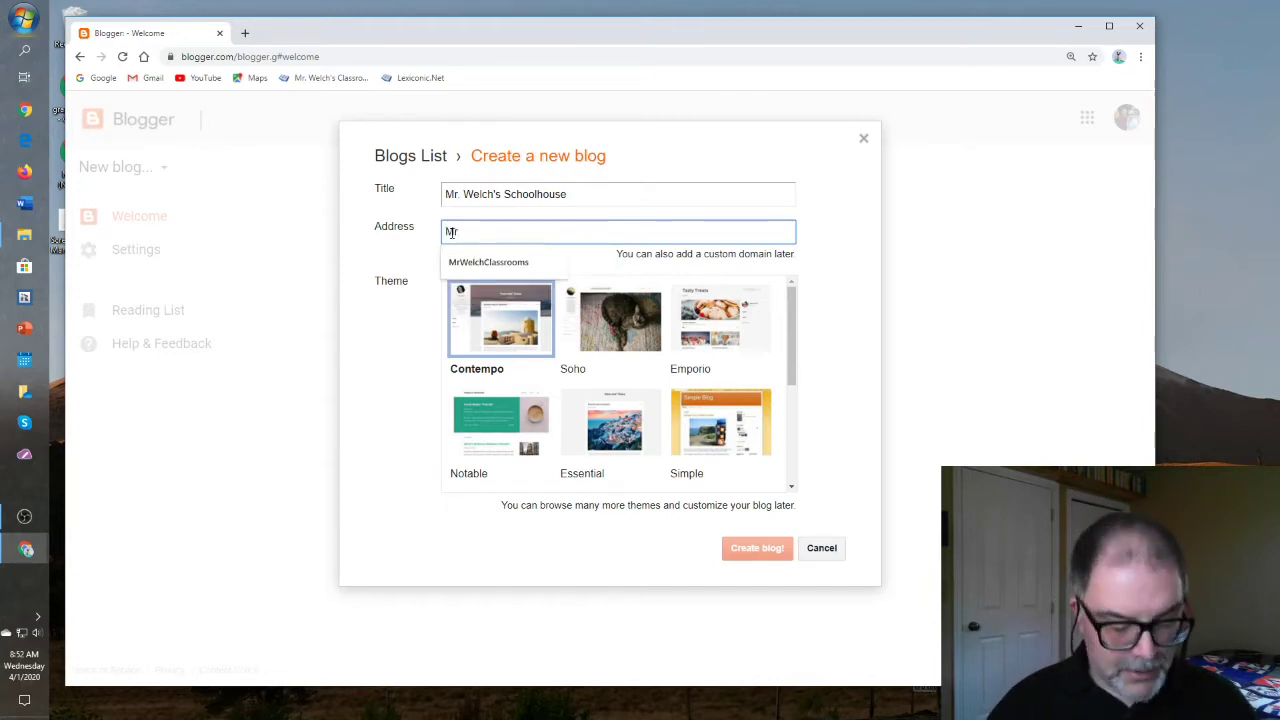
type("elch")
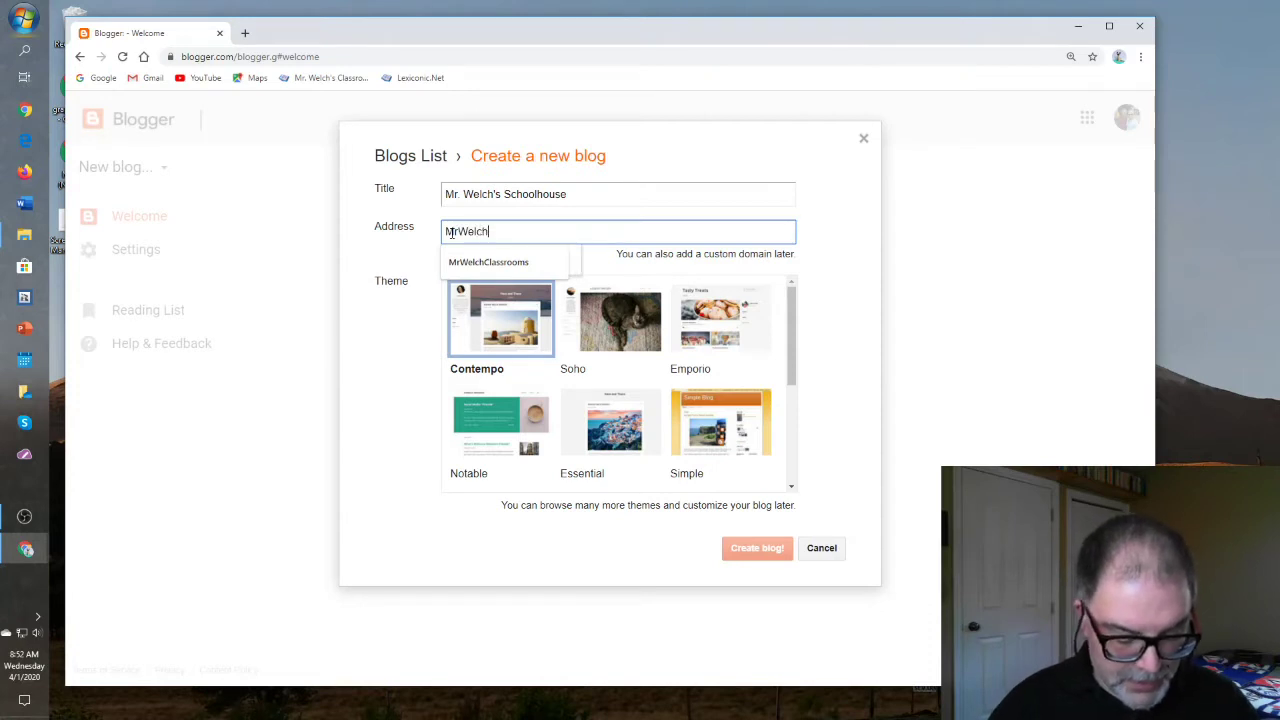
type("Schoolh")
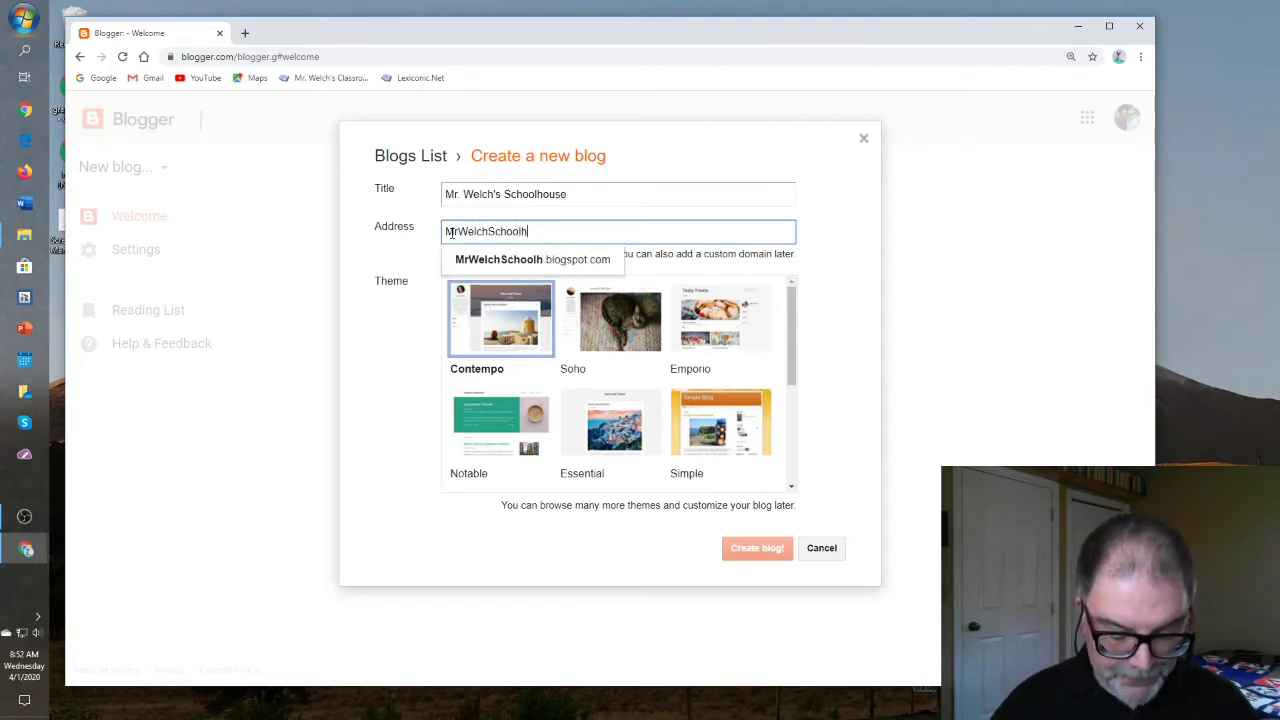
type("ouse")
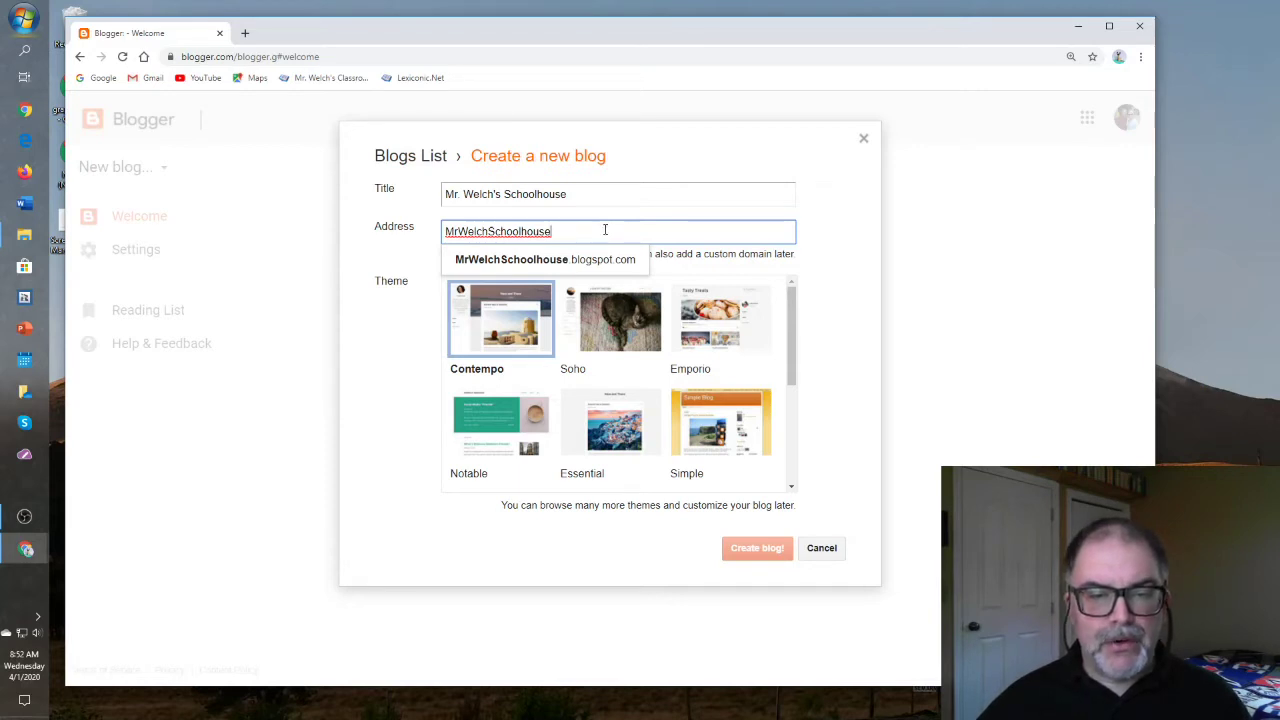
left_click(491, 262)
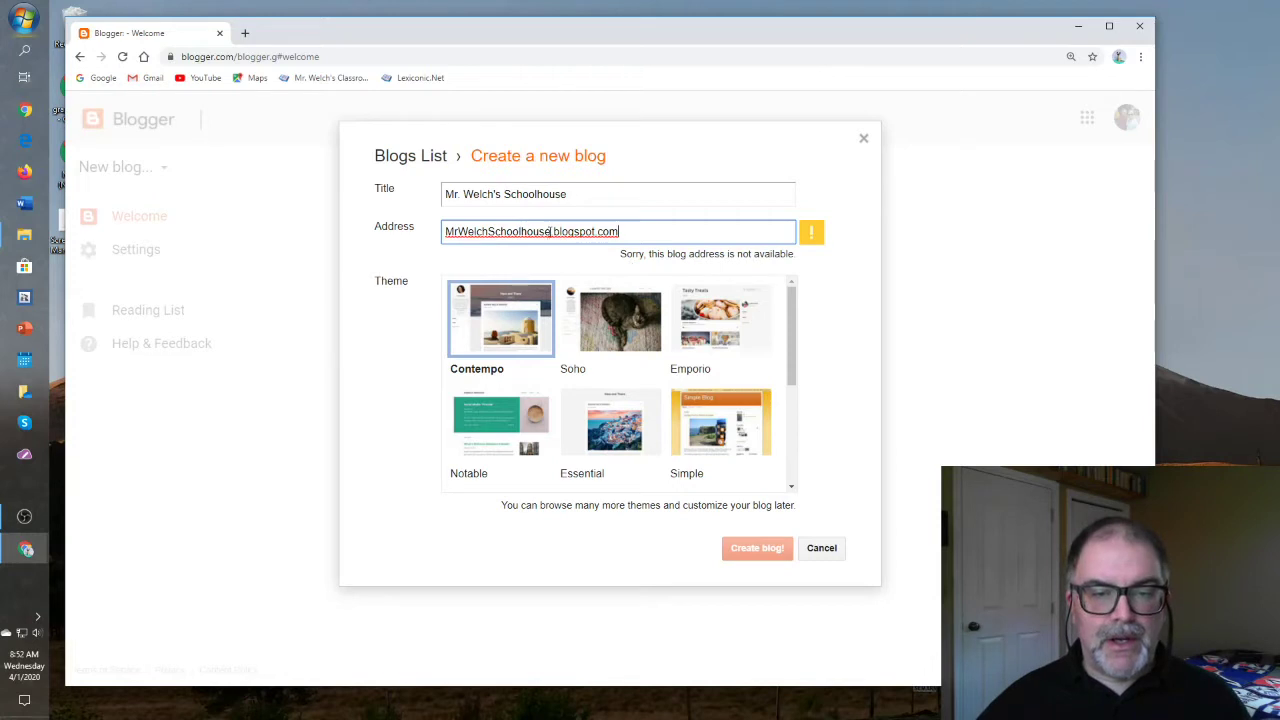
Replace "house" with "room" in the blog address so that it ends in "Schoolroom.blogspot.com"
left_click_drag(551, 231, 521, 228)
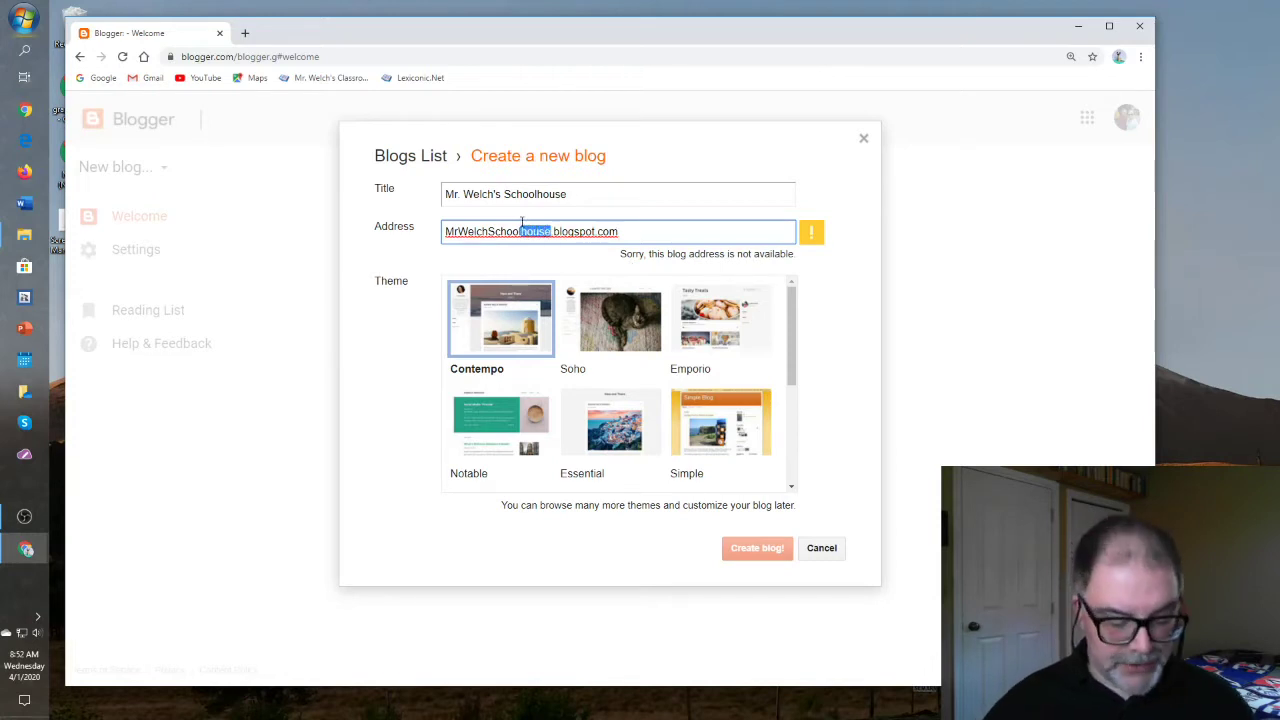
type("room")
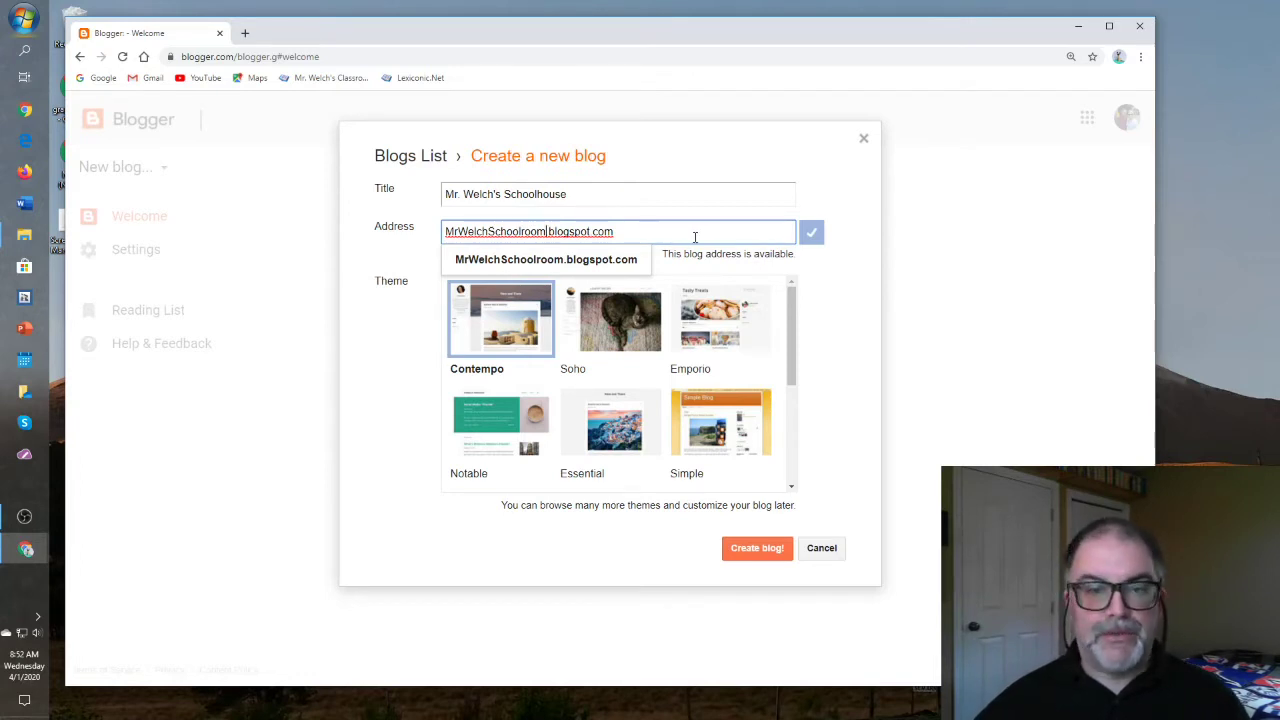
key("Escape")
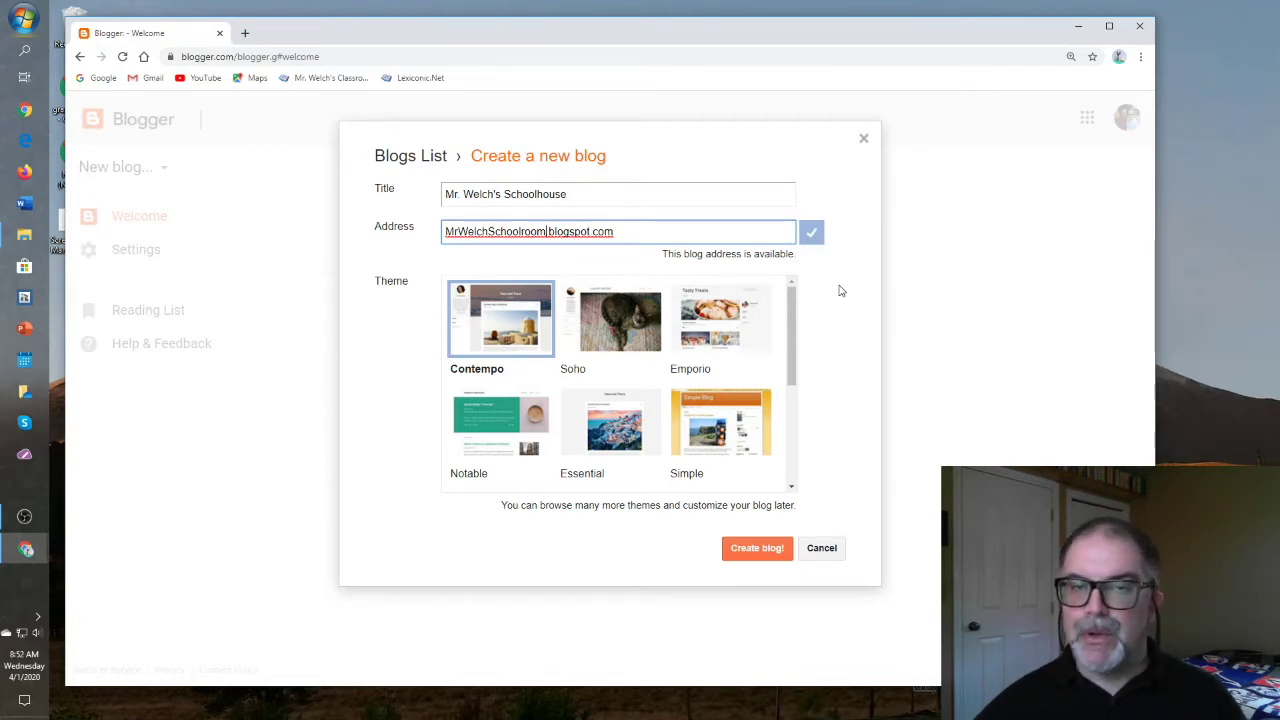
Choose the Simple theme and create the blog
left_click_drag(795, 320, 791, 355)
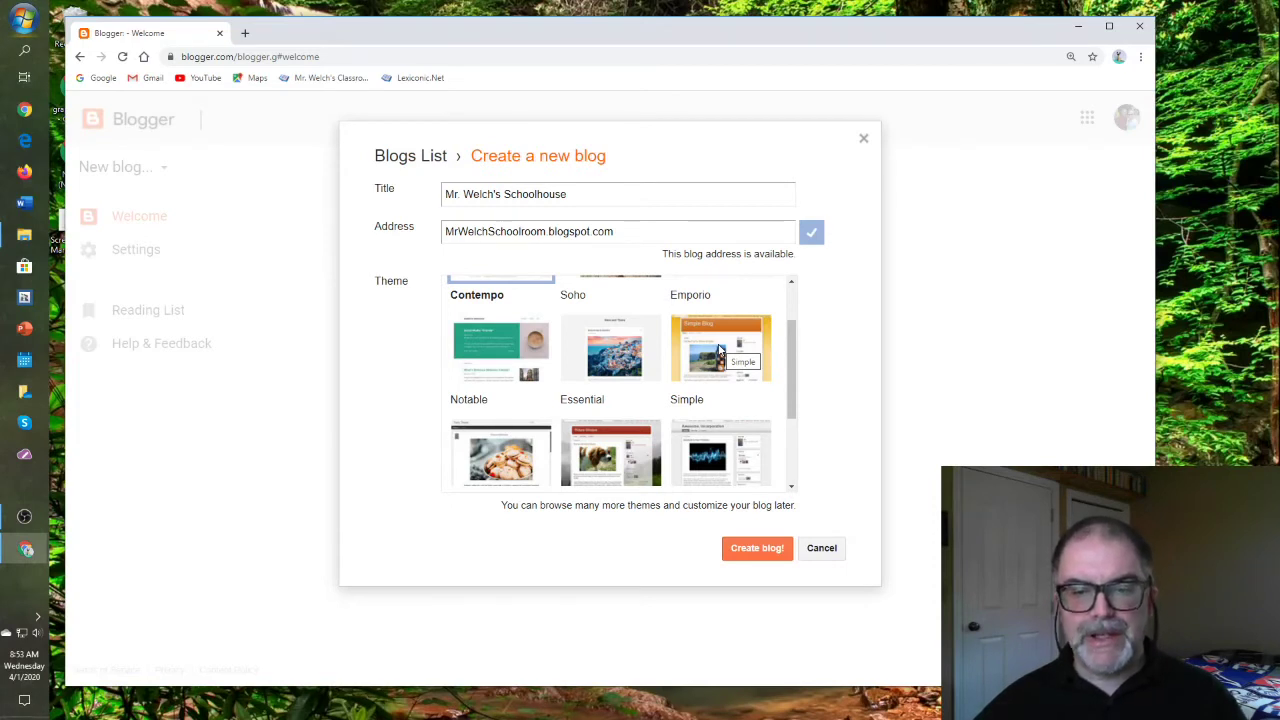
left_click(719, 350)
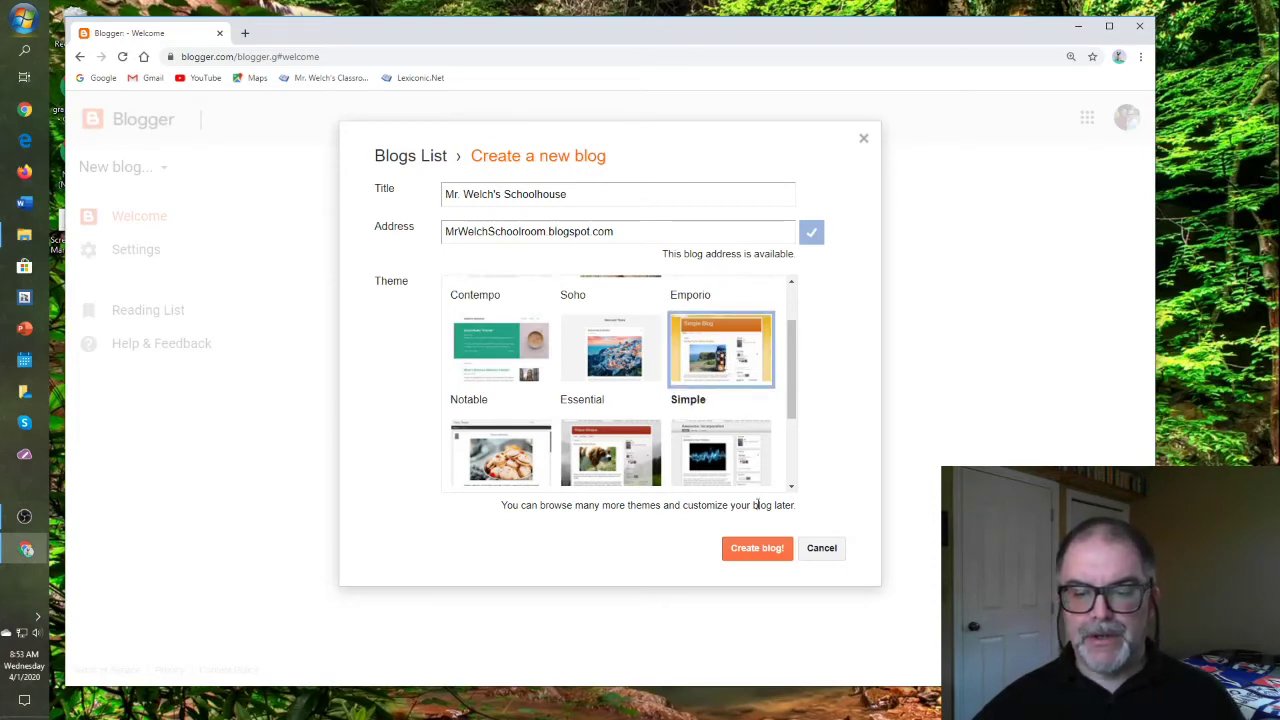
left_click(762, 546)
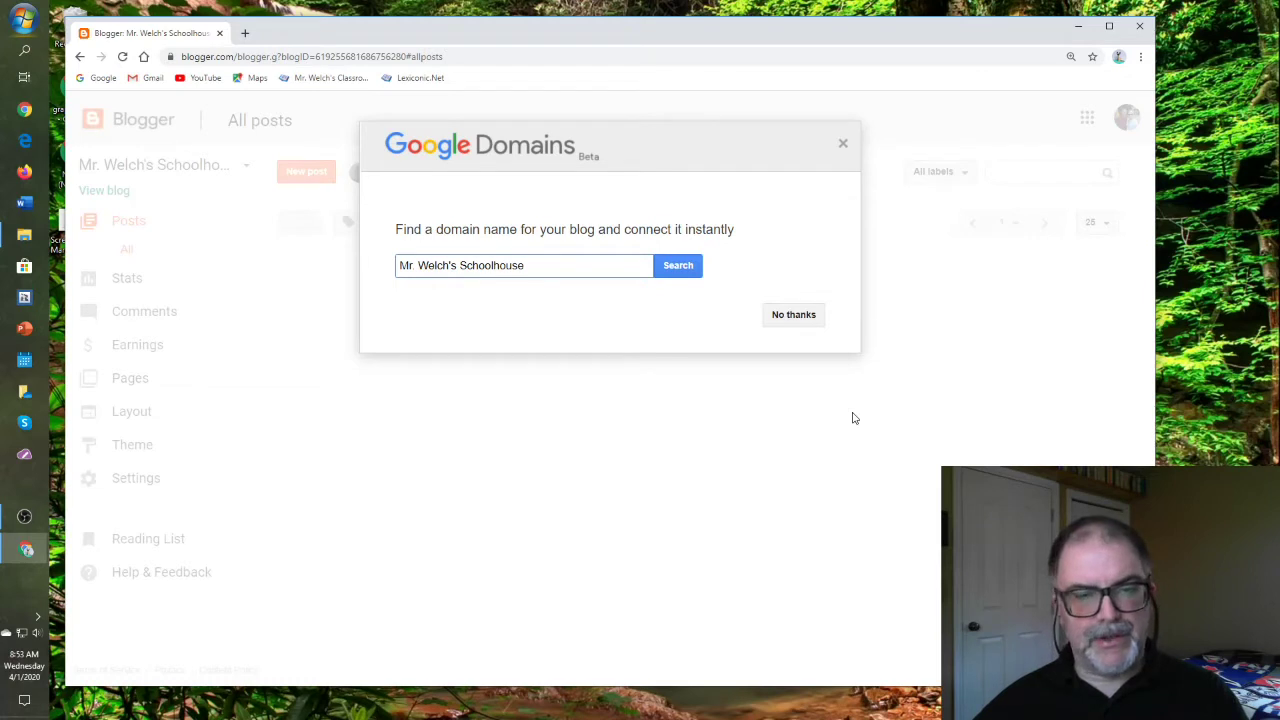
Decline the Google Domains offer and start a new post in the blog
left_click(791, 318)
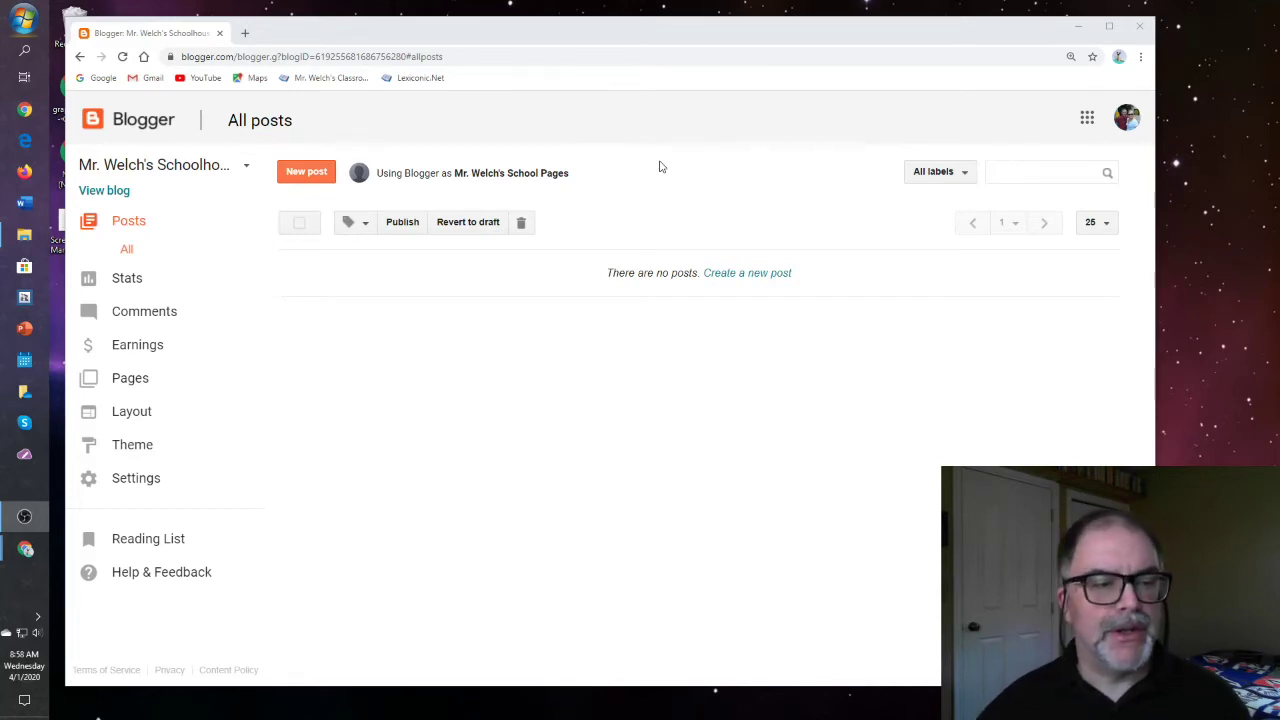
left_click(307, 177)
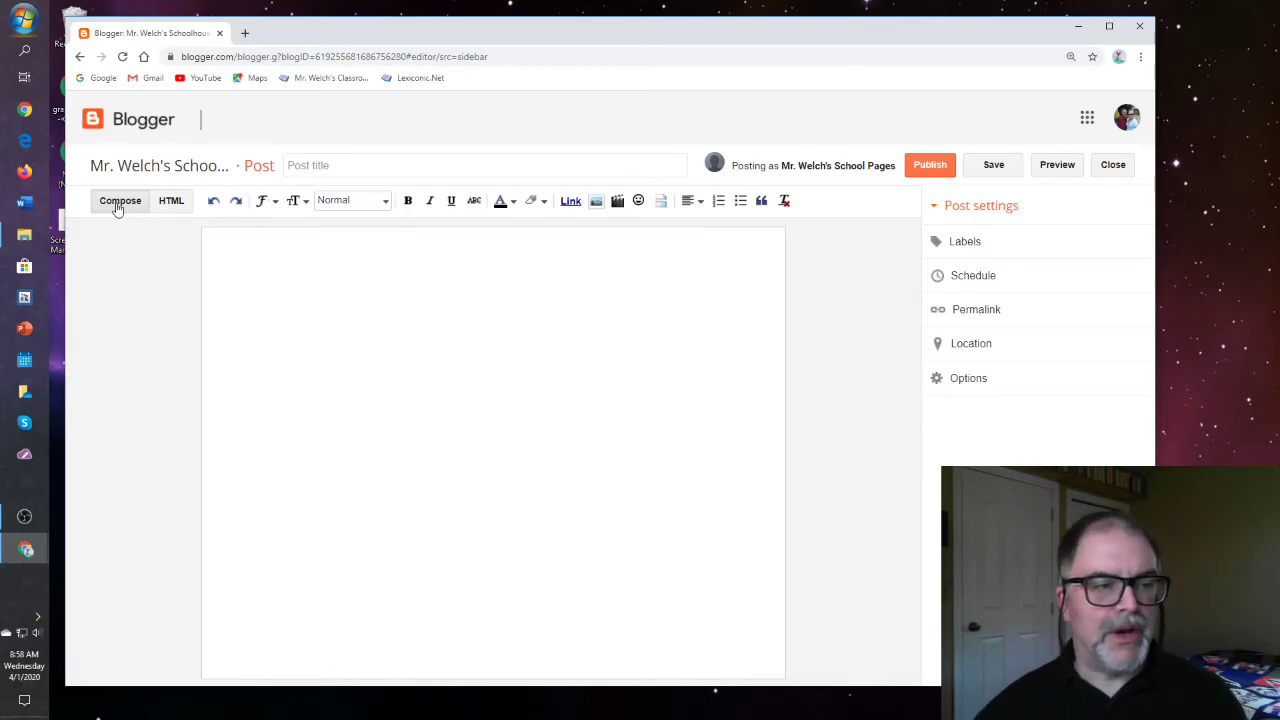
left_click(268, 201)
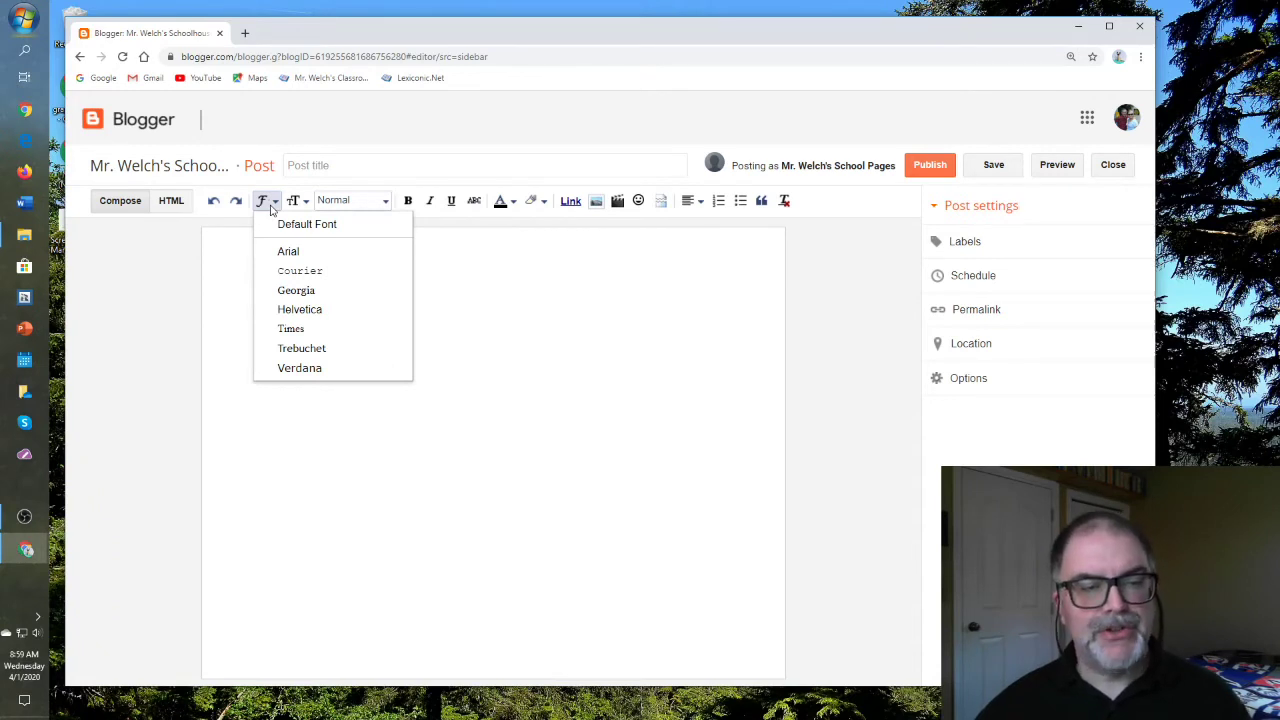
left_click(297, 201)
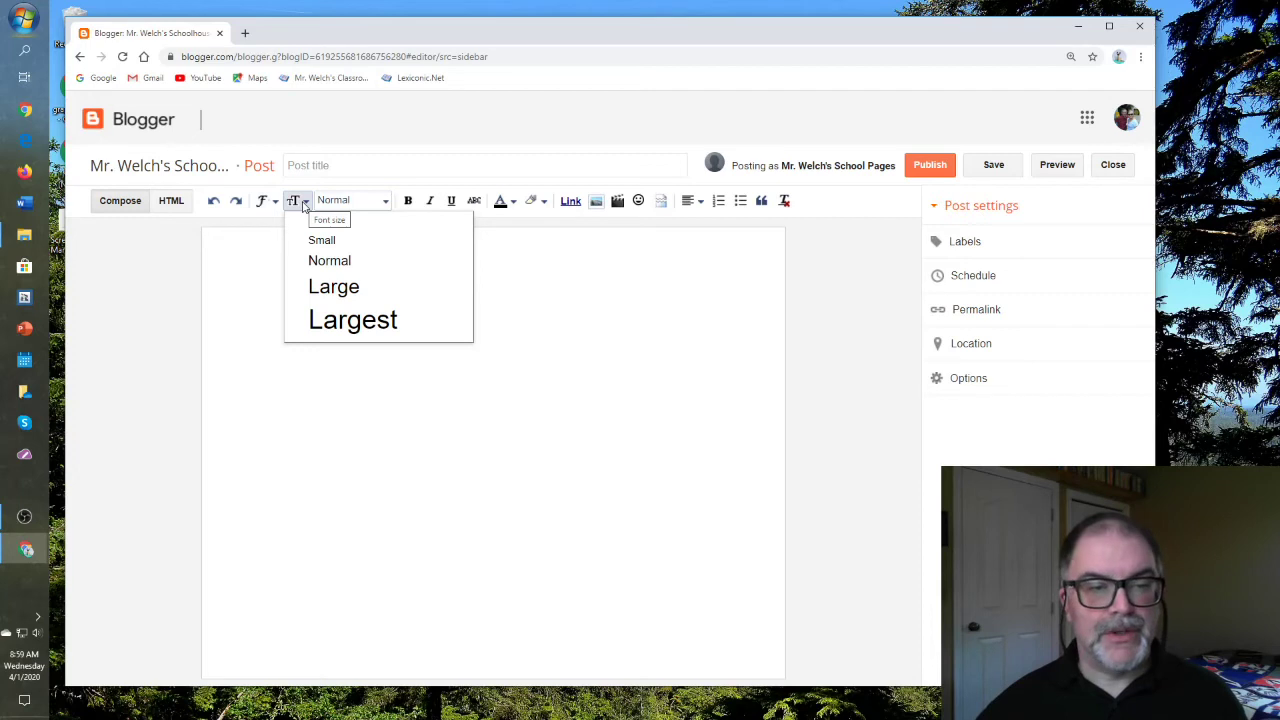
left_click(352, 200)
left_click(509, 240)
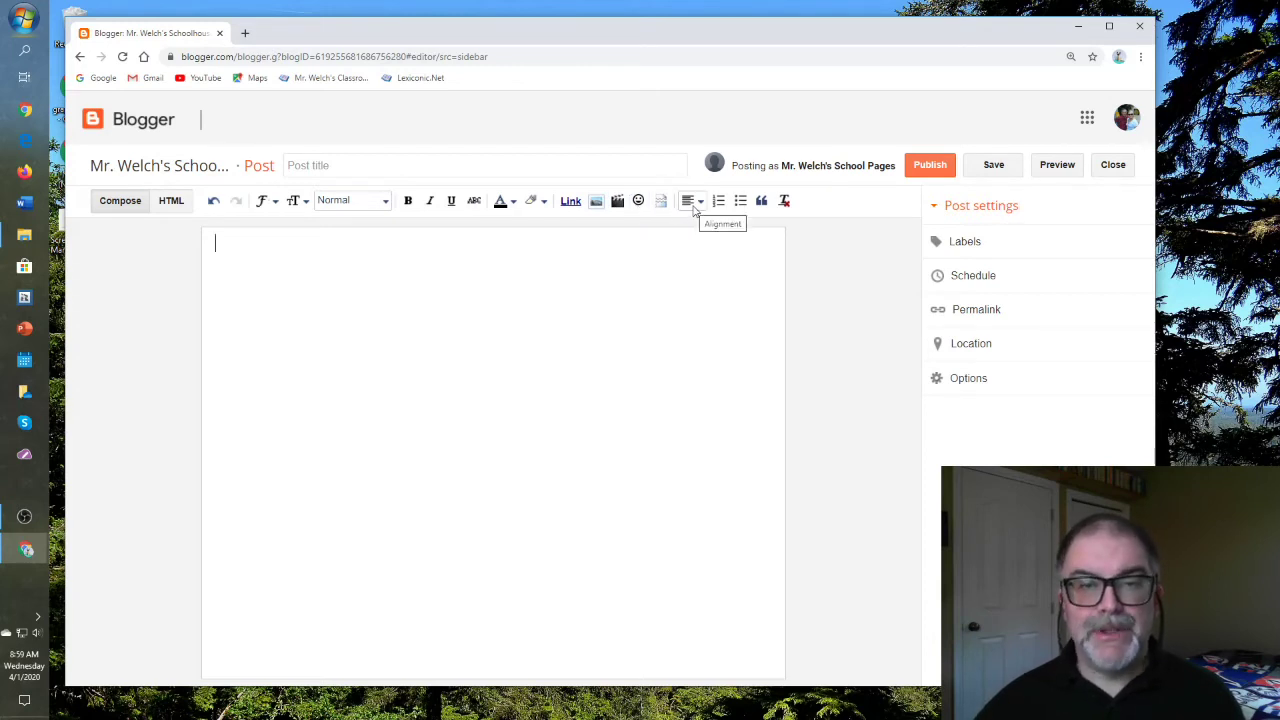
left_click(694, 207)
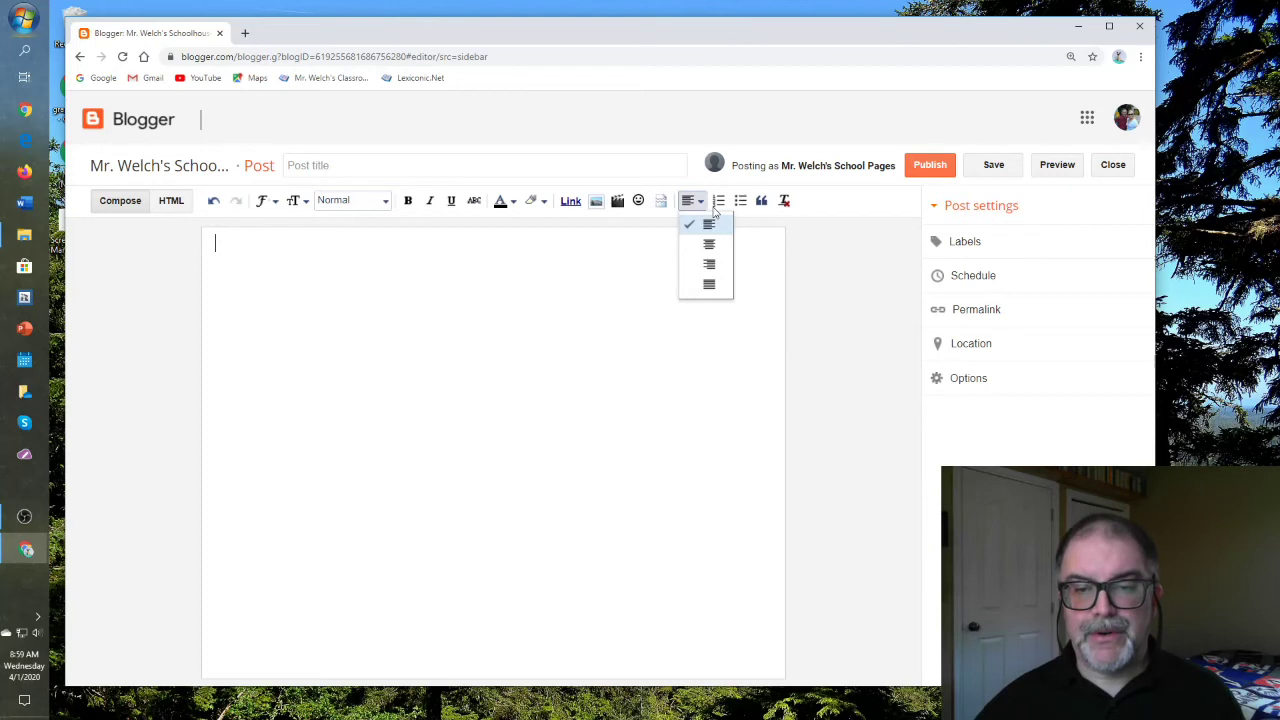
left_click(697, 205)
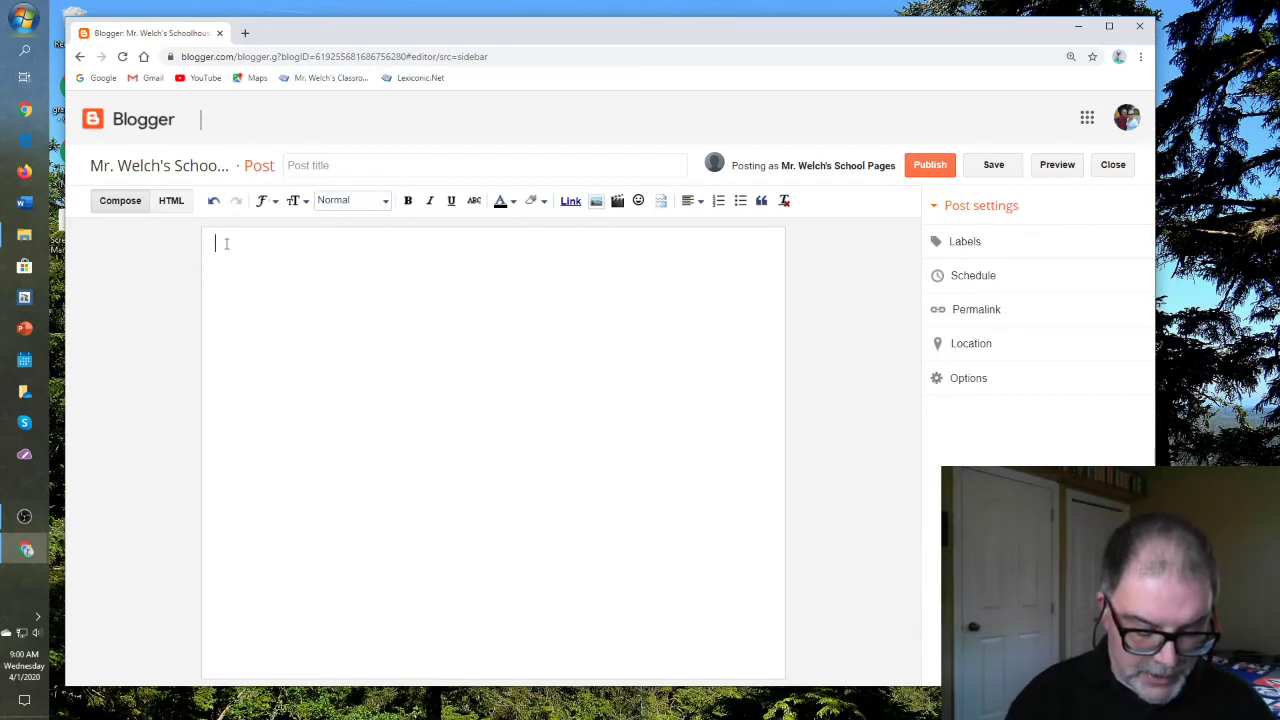
Write "This is a test!" in the post body and "Go to Google!" as a separate line below it
type("This ")
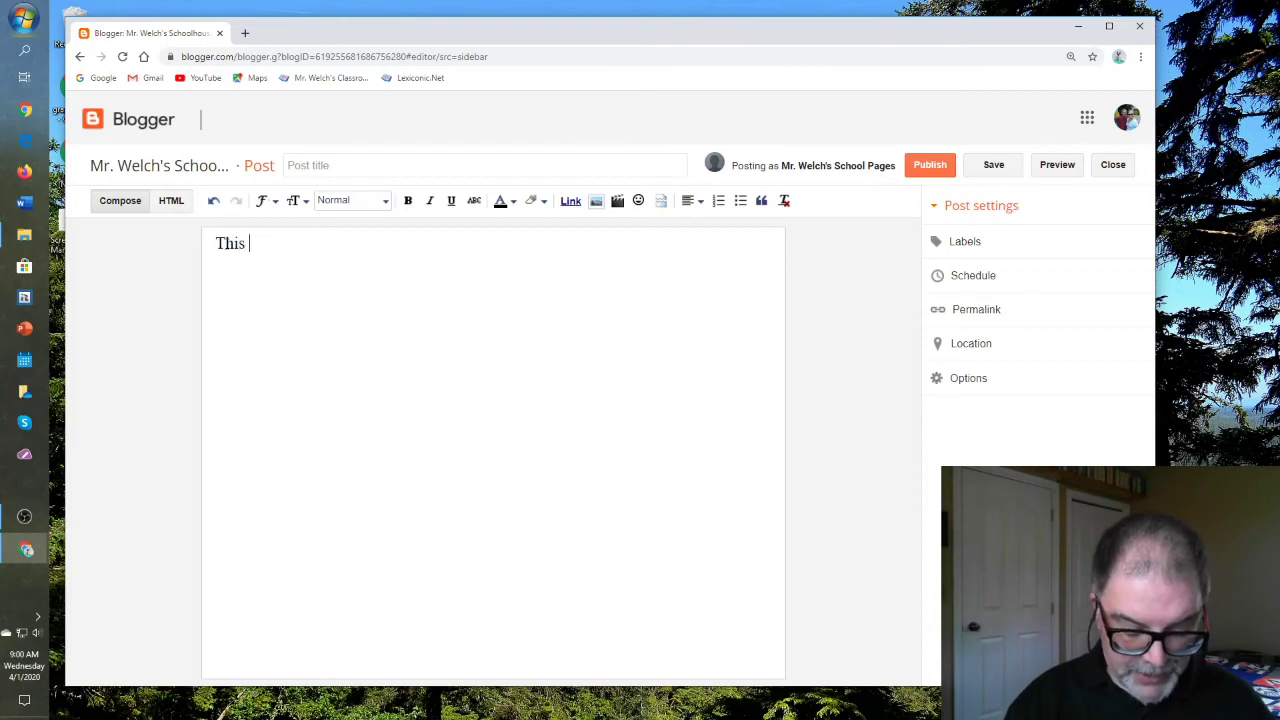
type("is a test!  ")
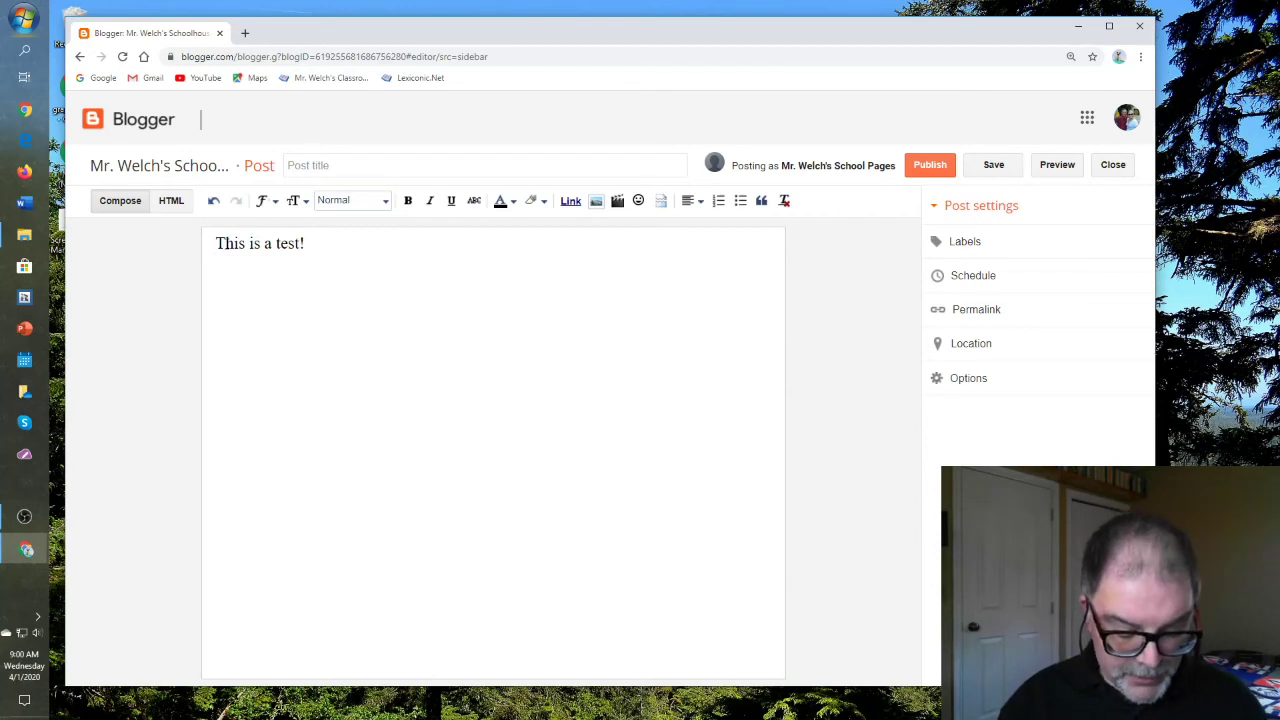
type("Go")
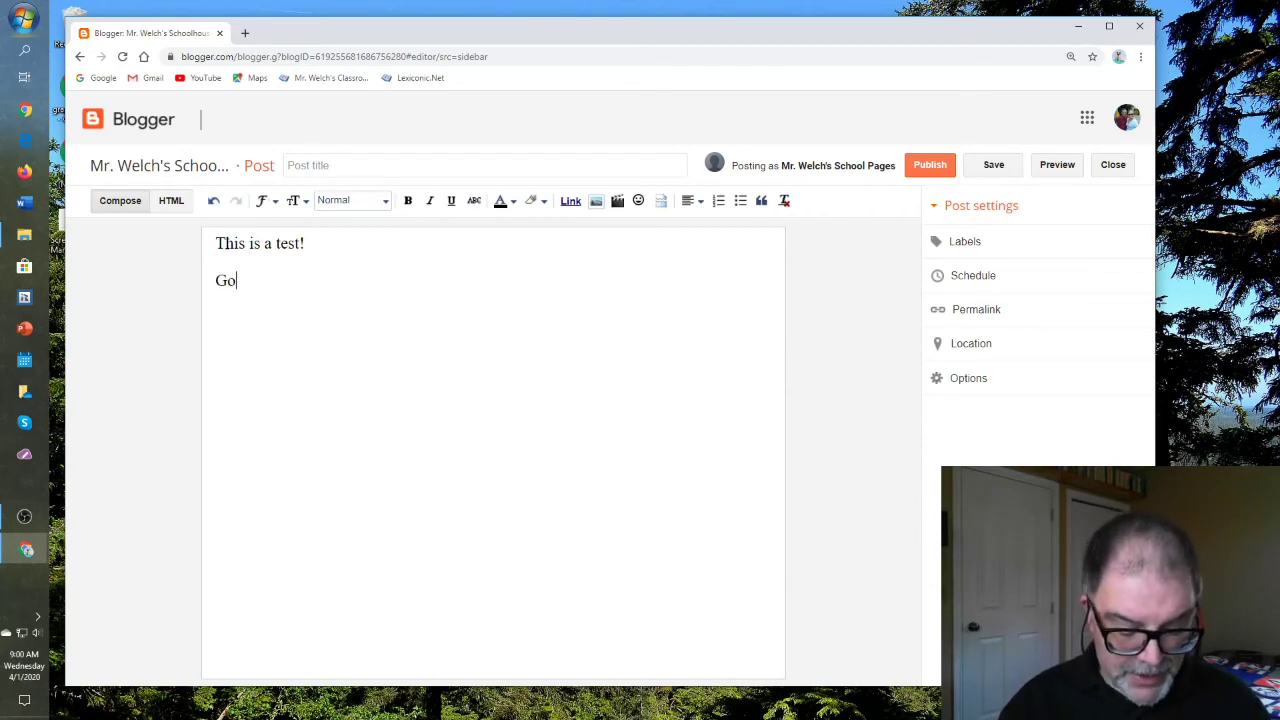
type(" to Goo")
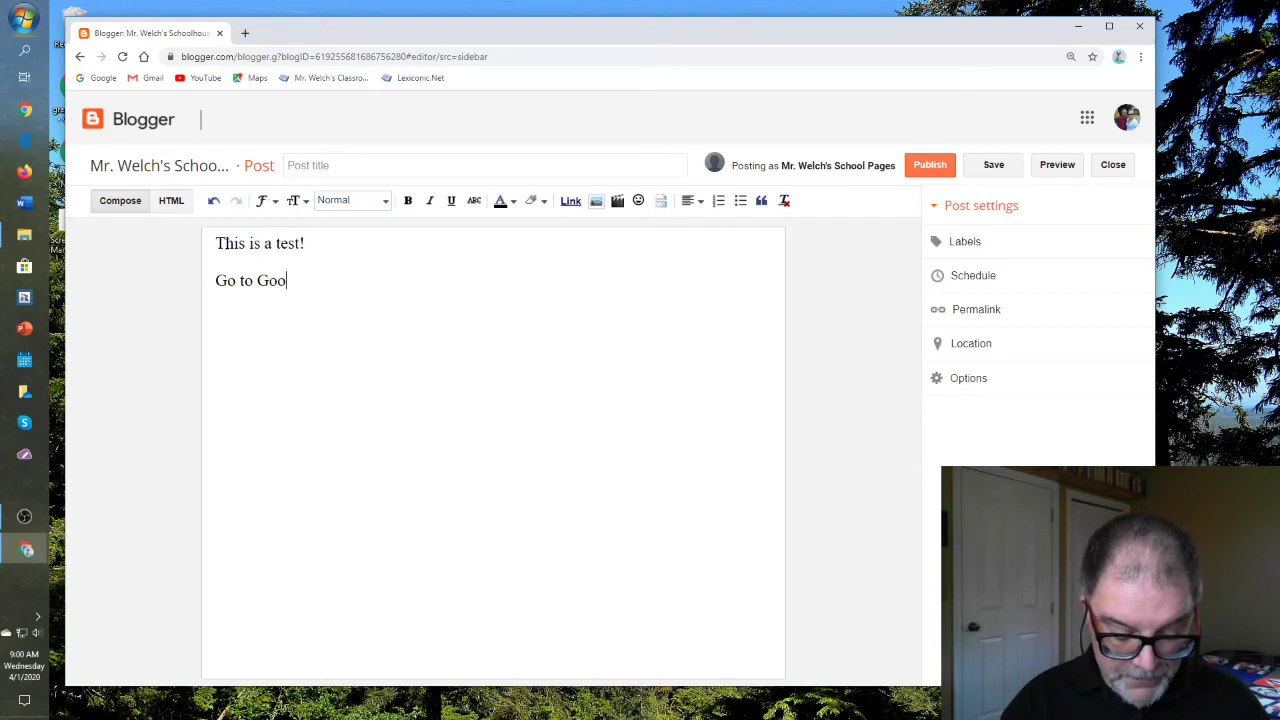
type("gle!")
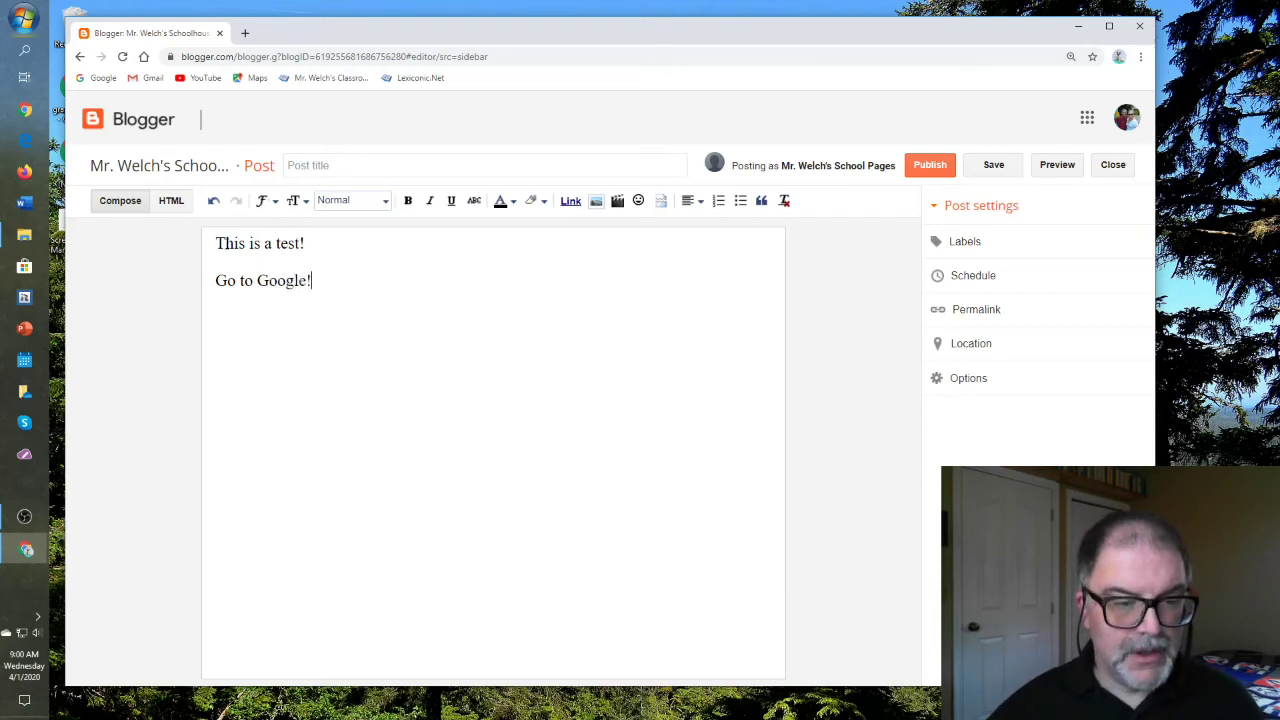
Link the word "Google" in the post body to google.ca, set it to open in a new window, and test the link
left_click_drag(258, 281, 306, 281)
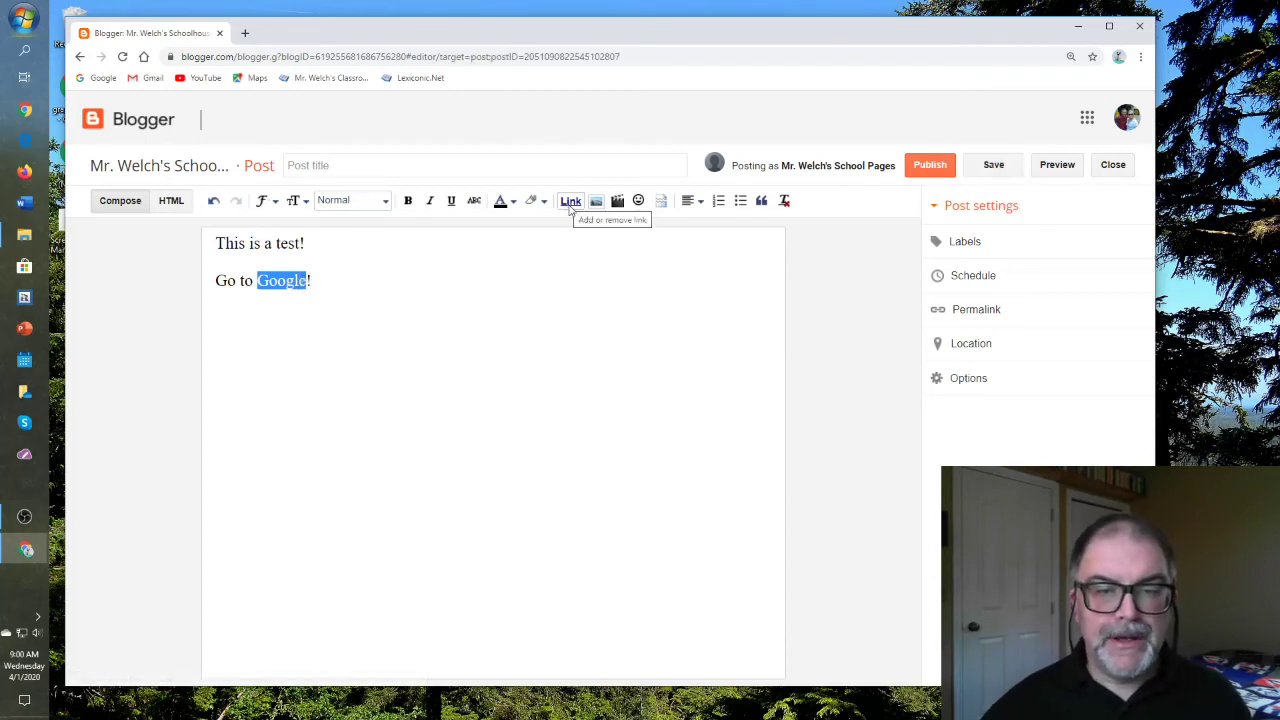
left_click(572, 204)
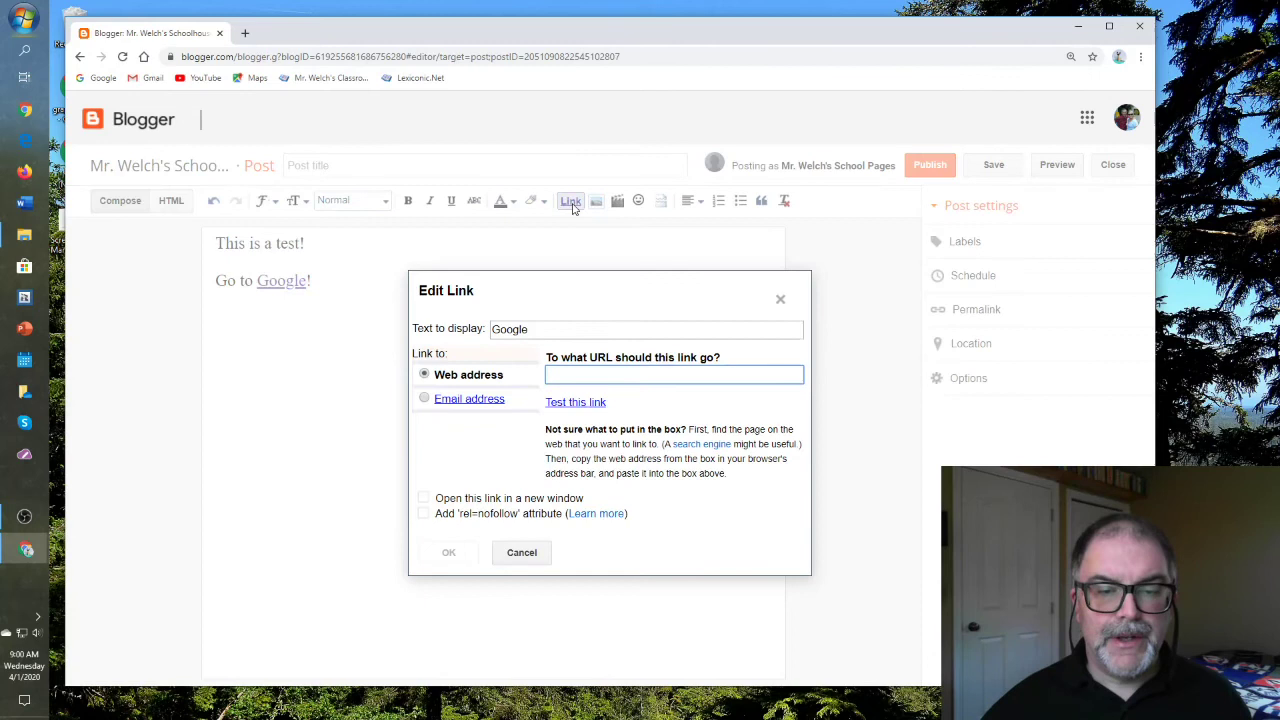
left_click(555, 373)
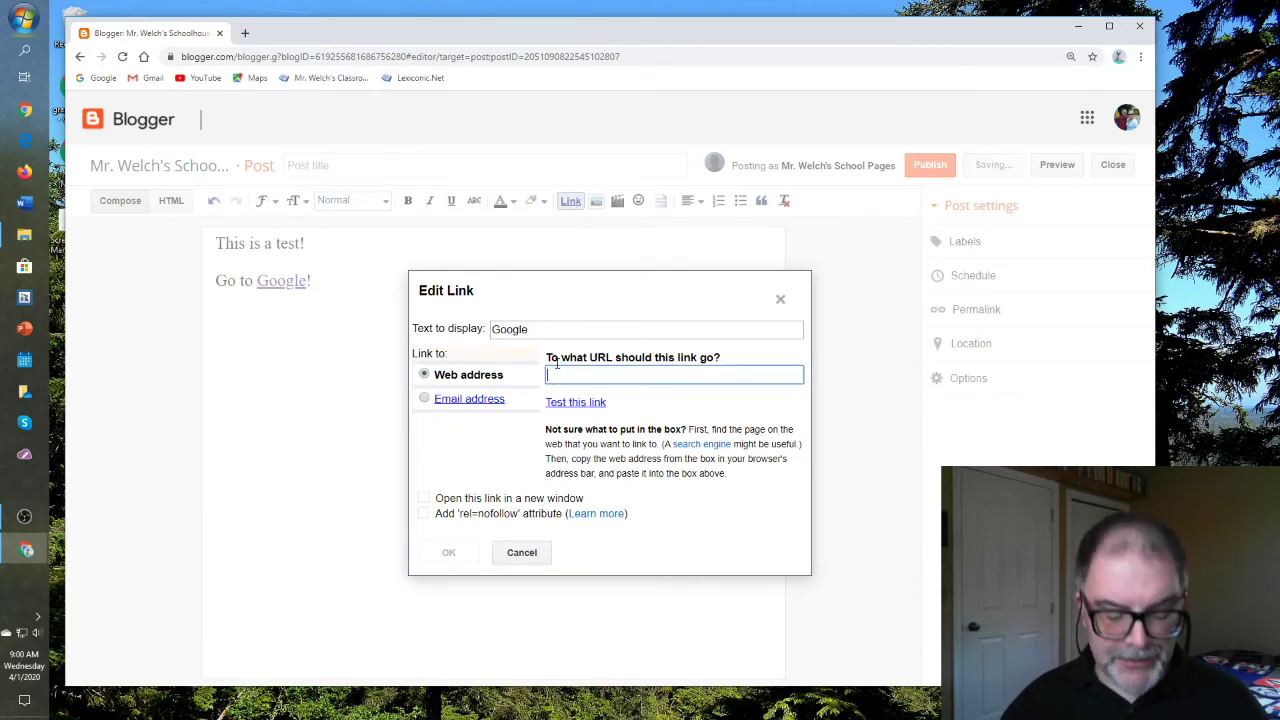
type("goo")
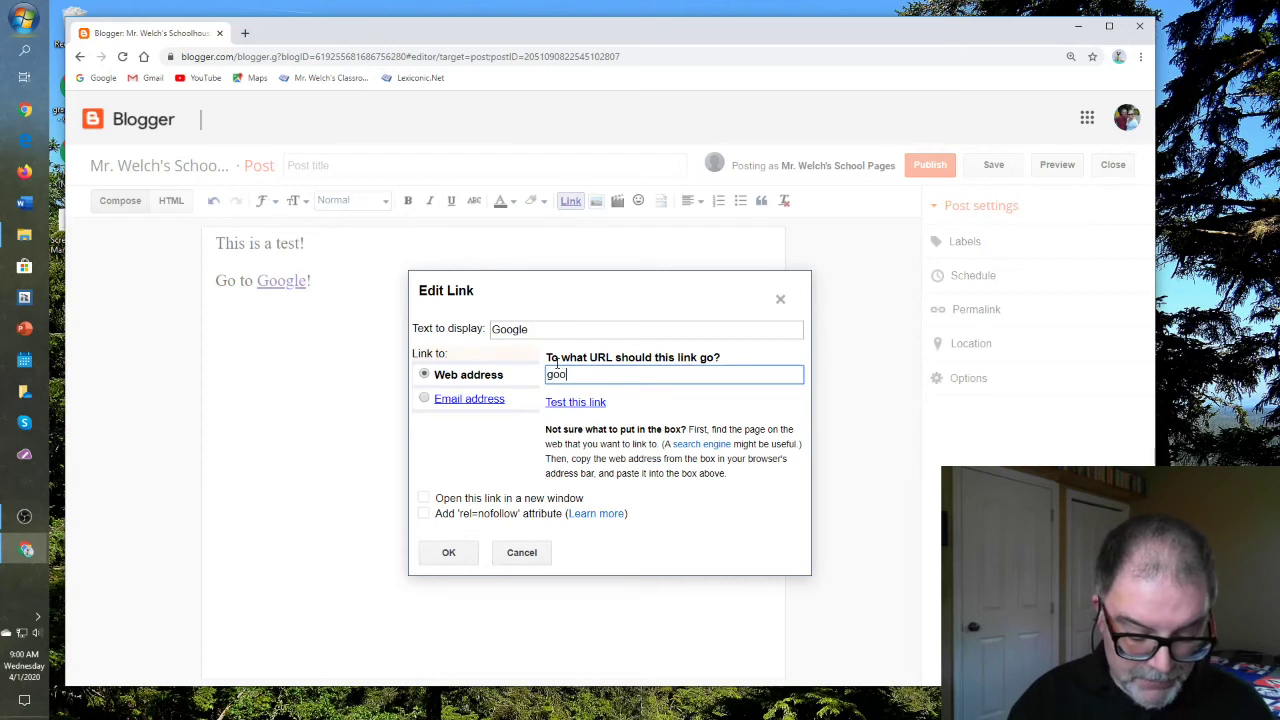
type("gle.ca")
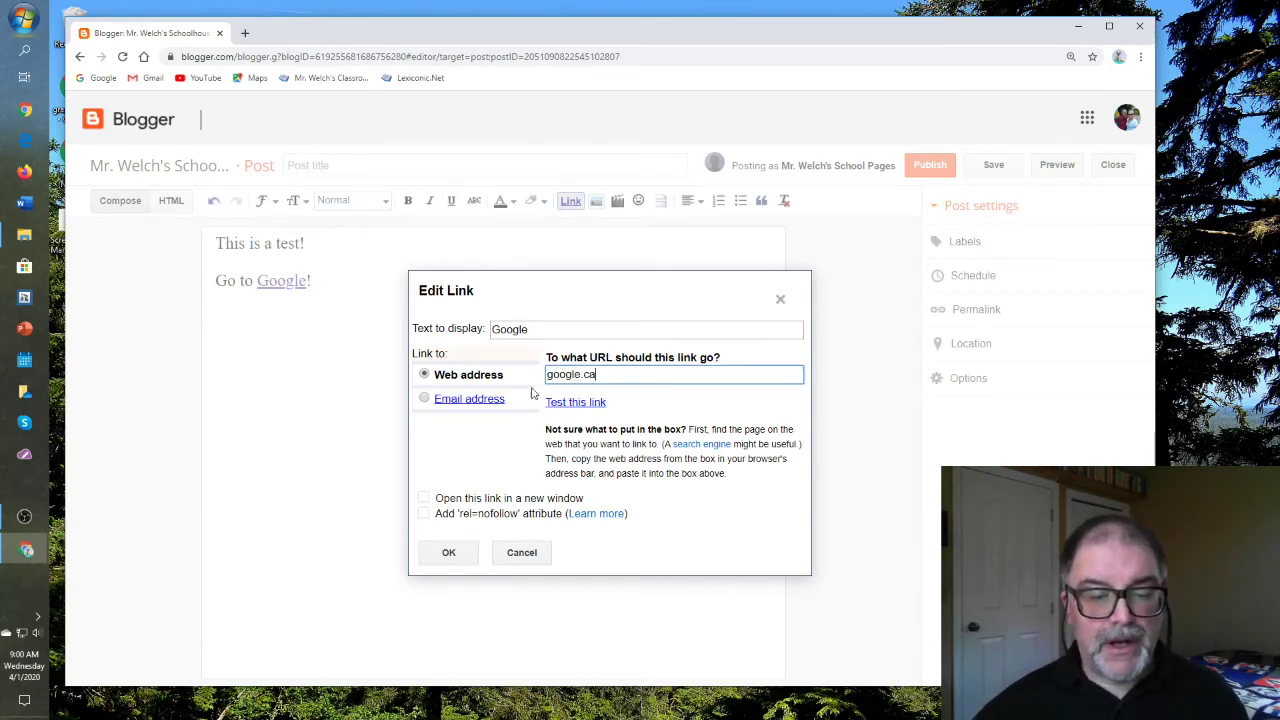
left_click(424, 498)
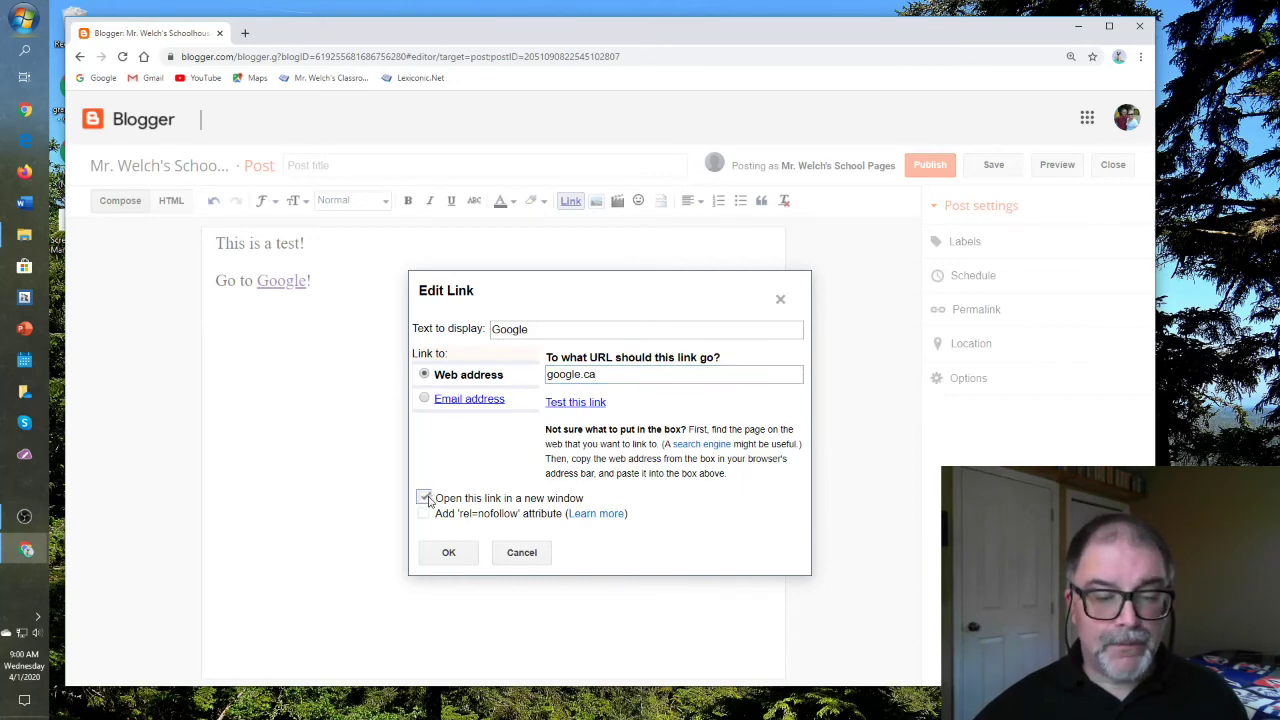
left_click(590, 403)
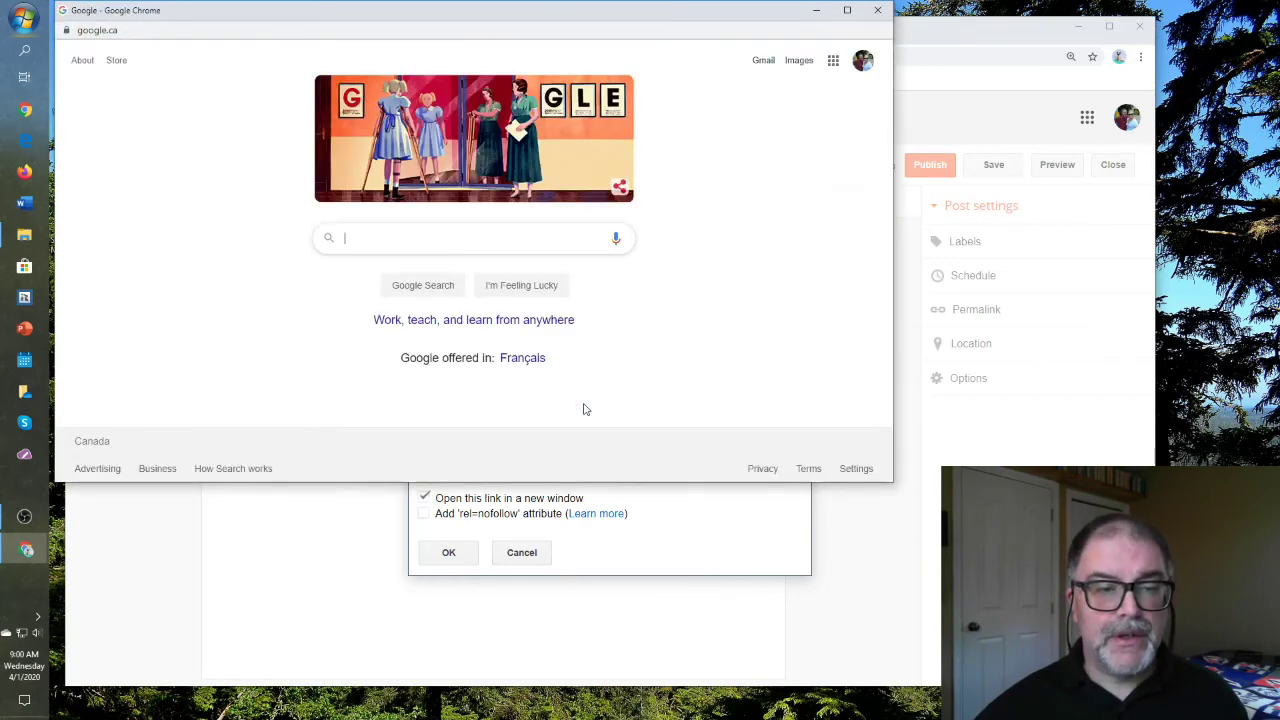
left_click(878, 10)
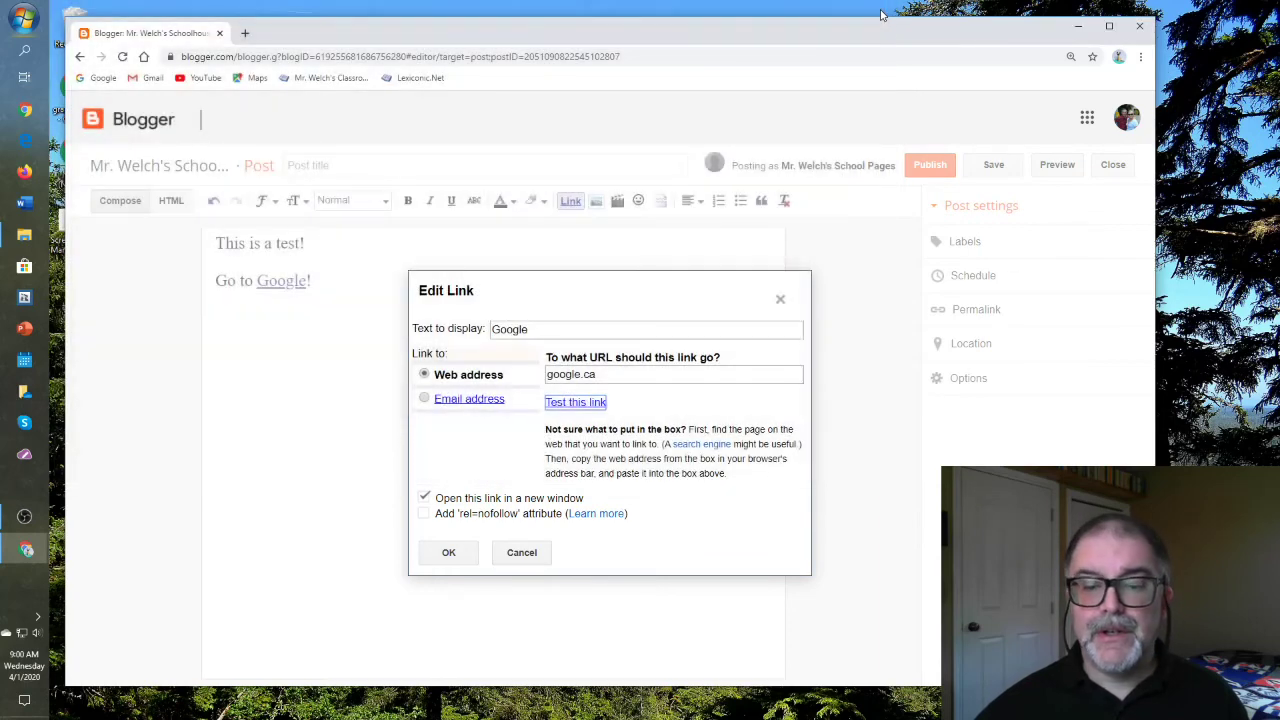
left_click(449, 552)
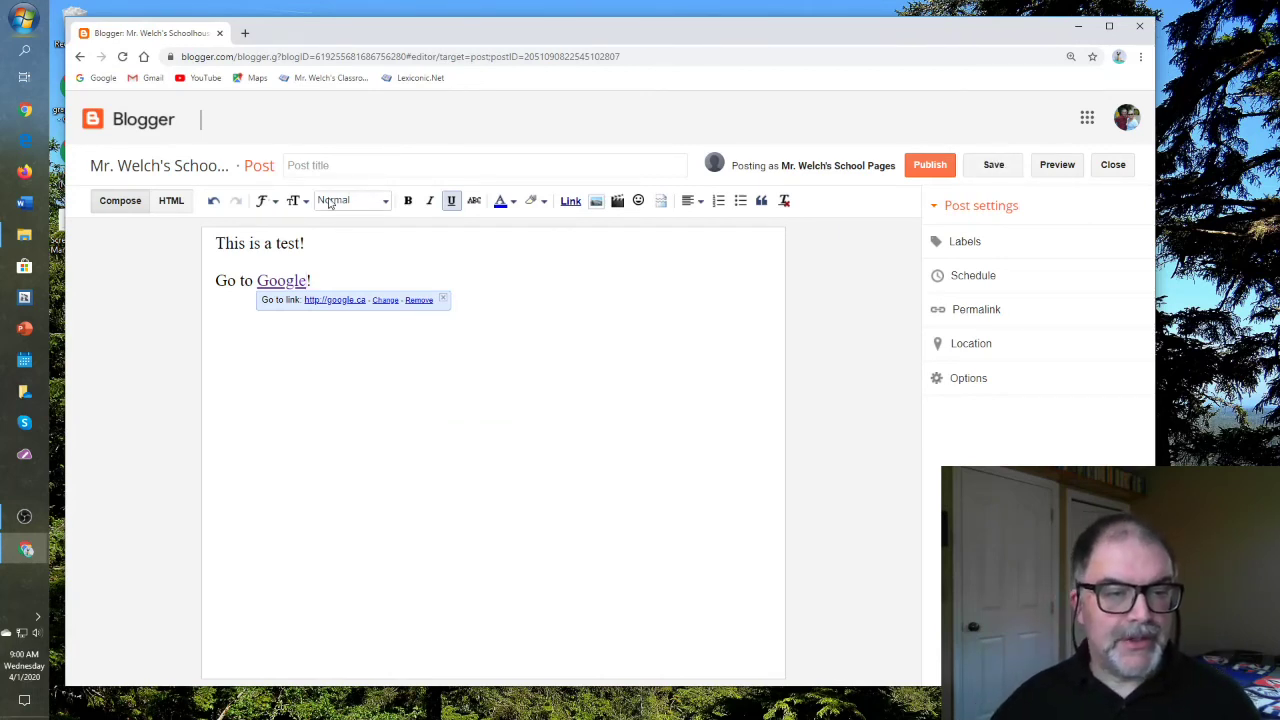
Title the post "Test" and publish it
left_click(308, 166)
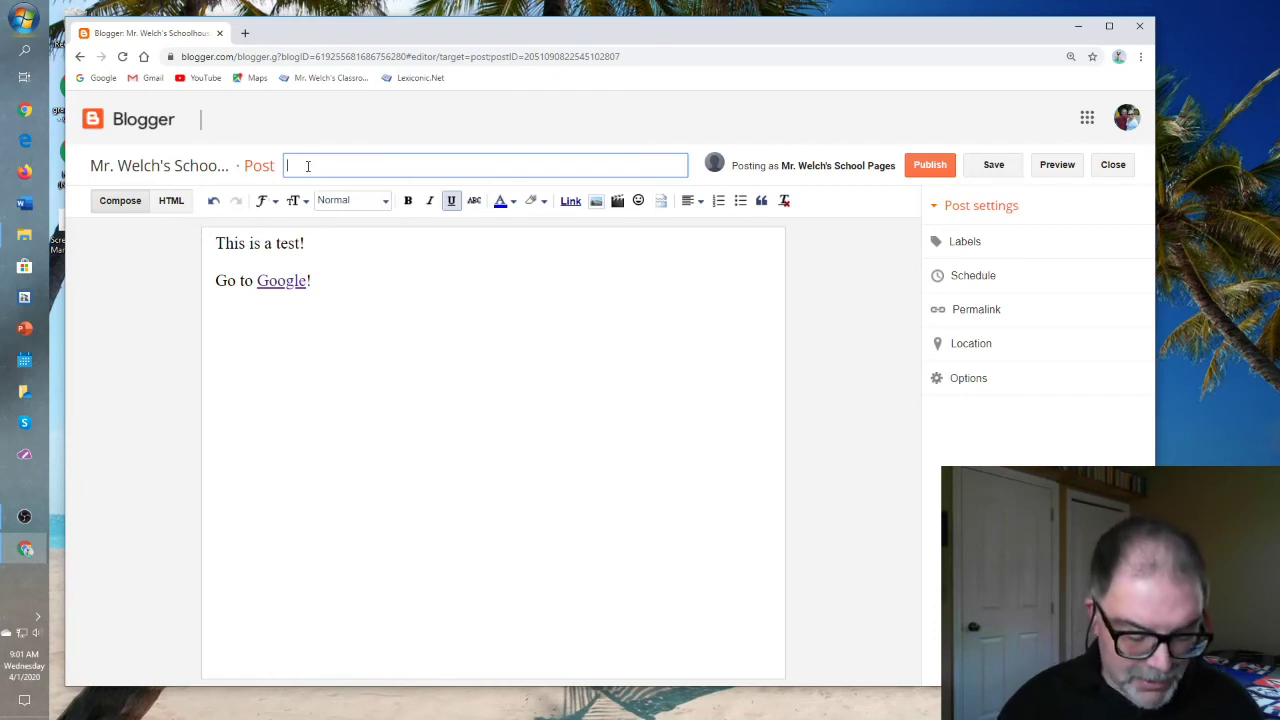
type("Test")
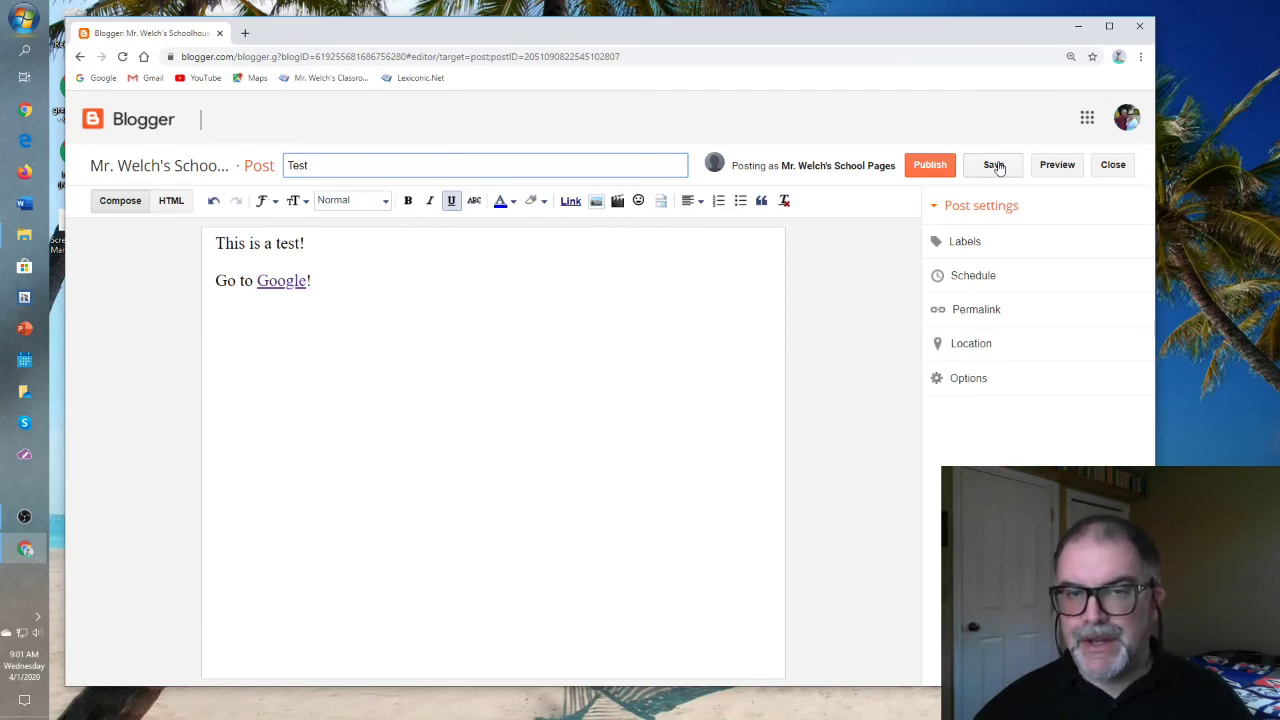
left_click(930, 168)
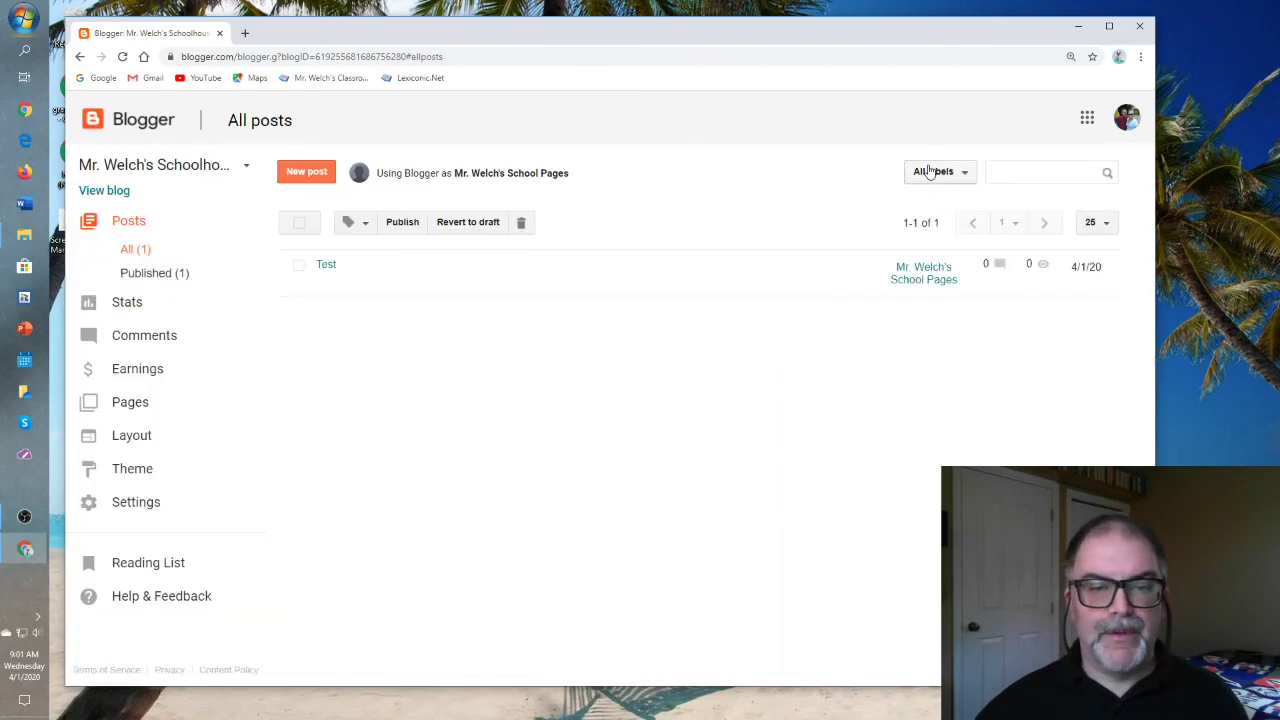
View the published "Test" post on the blog and follow its Google link
mouse_move(466, 286)
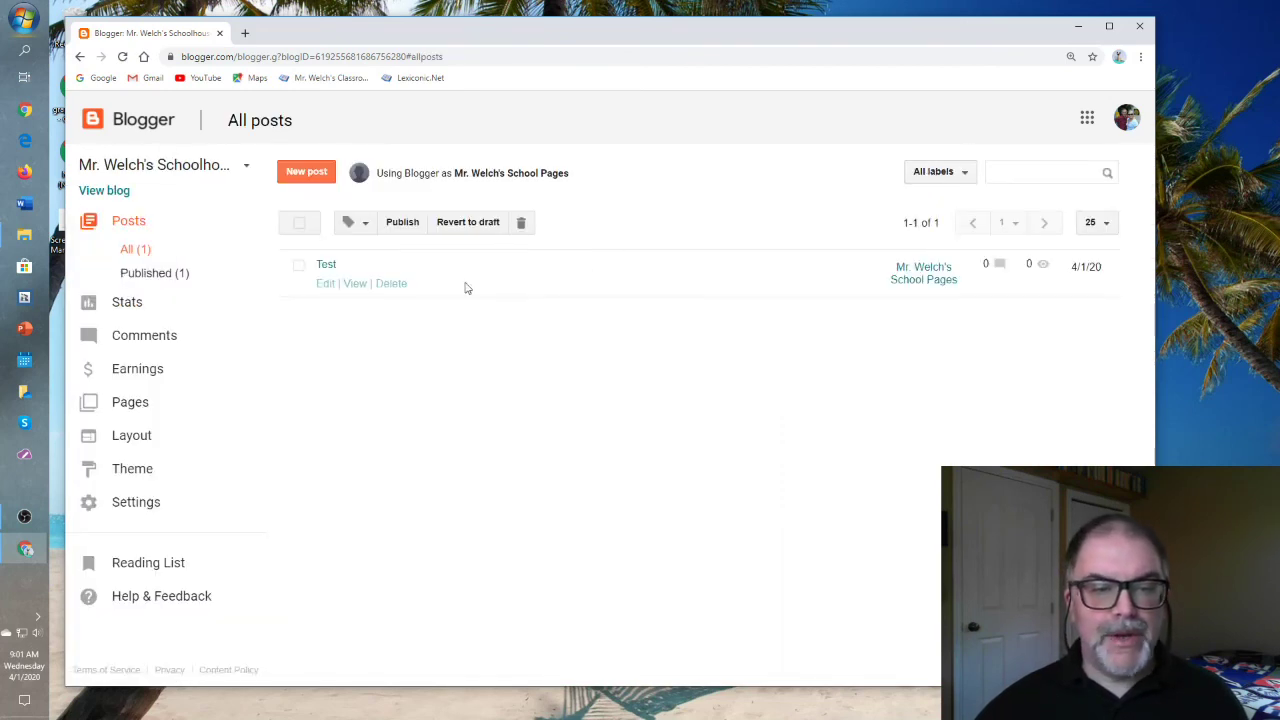
left_click(352, 286)
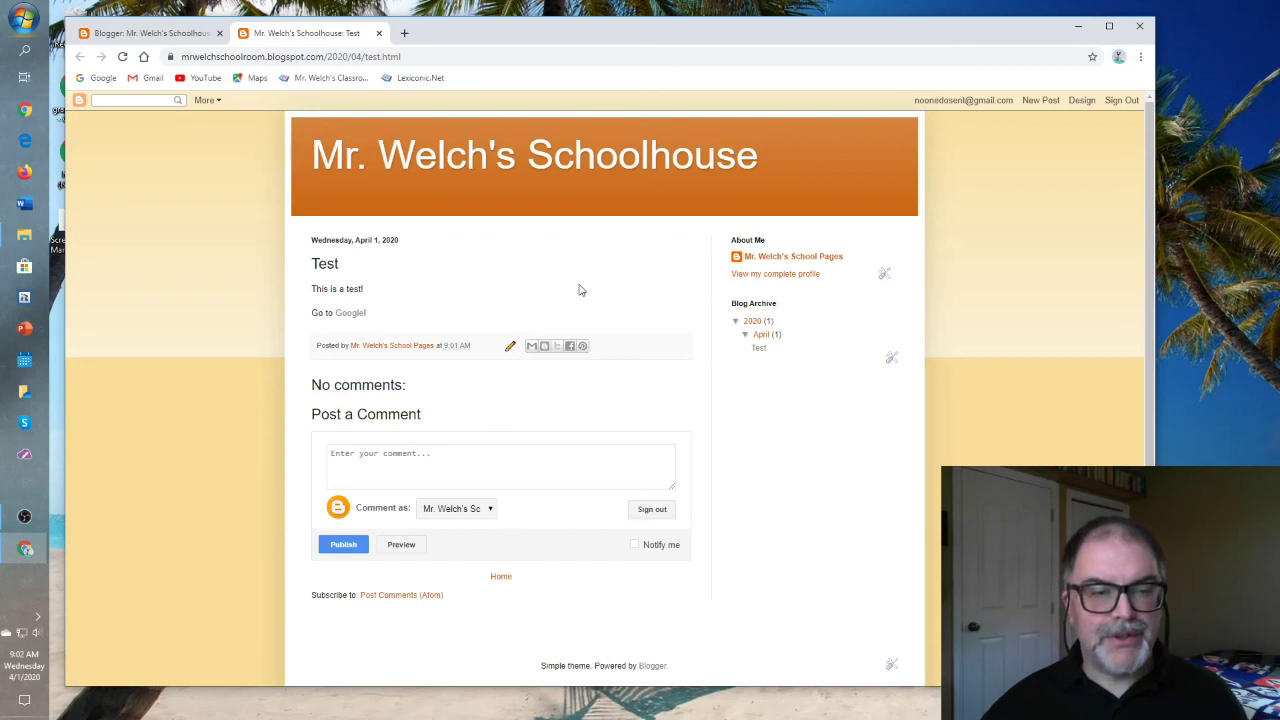
left_click_drag(311, 264, 366, 313)
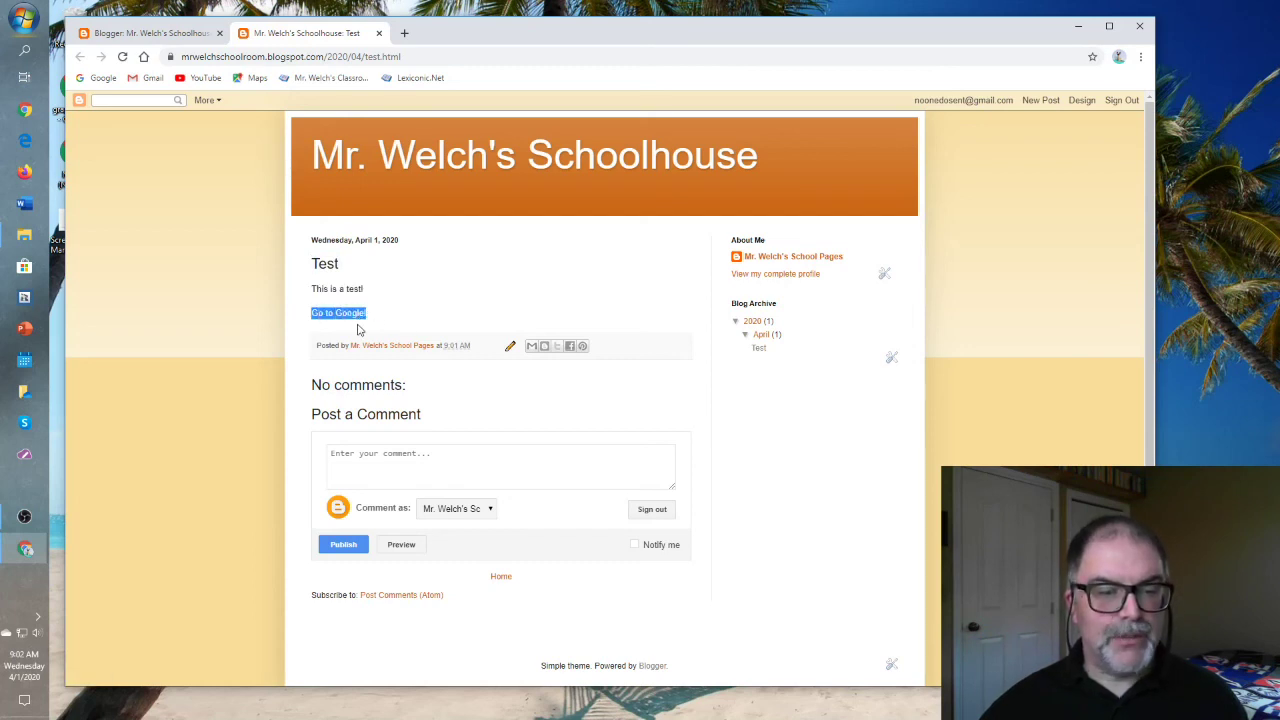
left_click(407, 322)
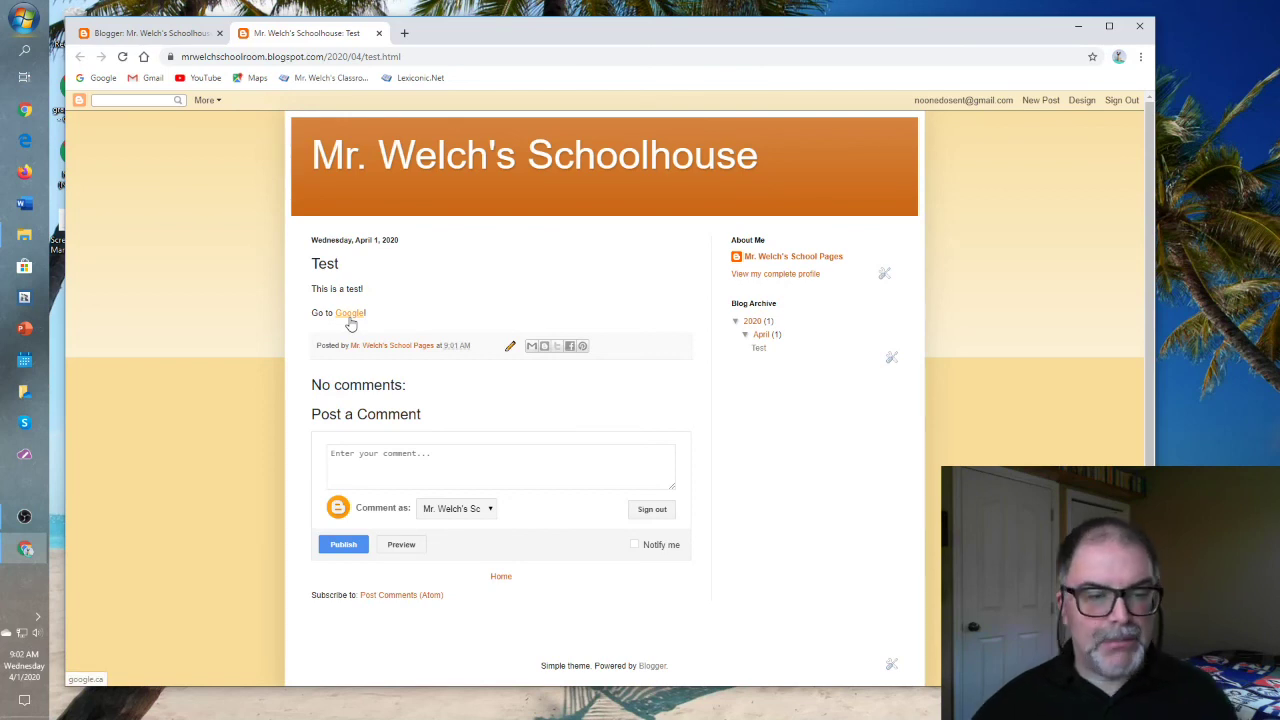
left_click(350, 316)
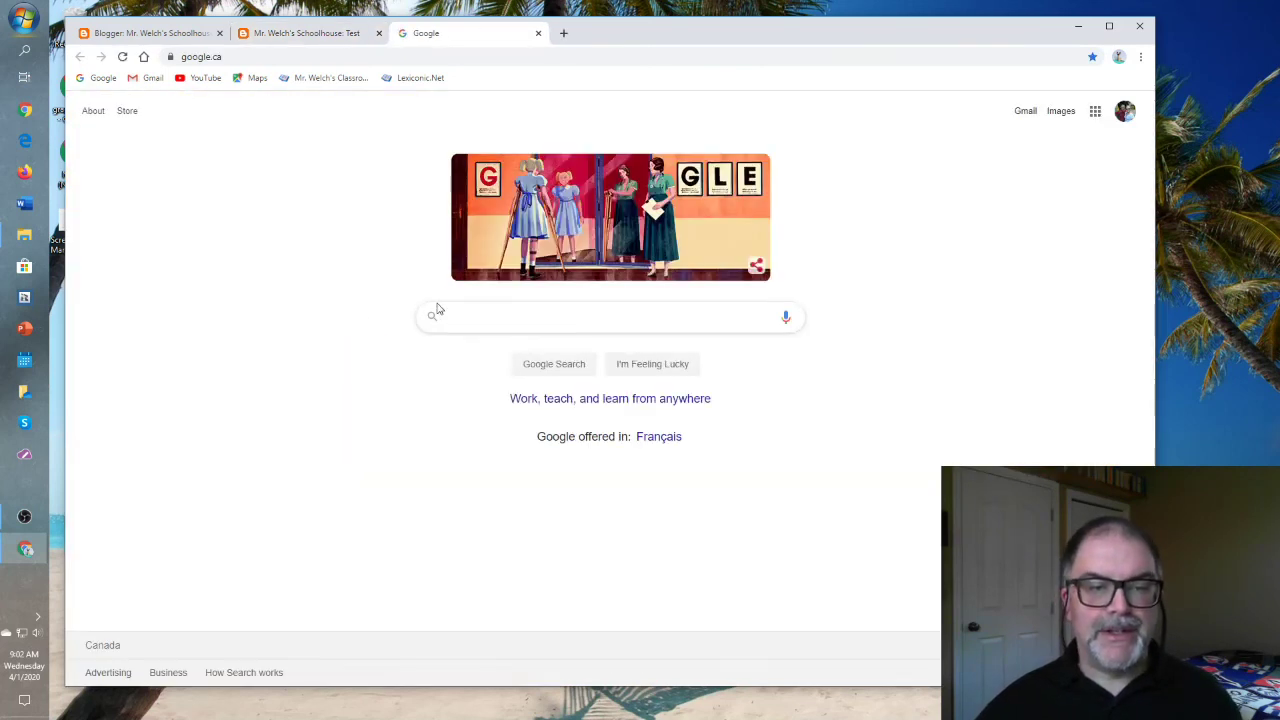